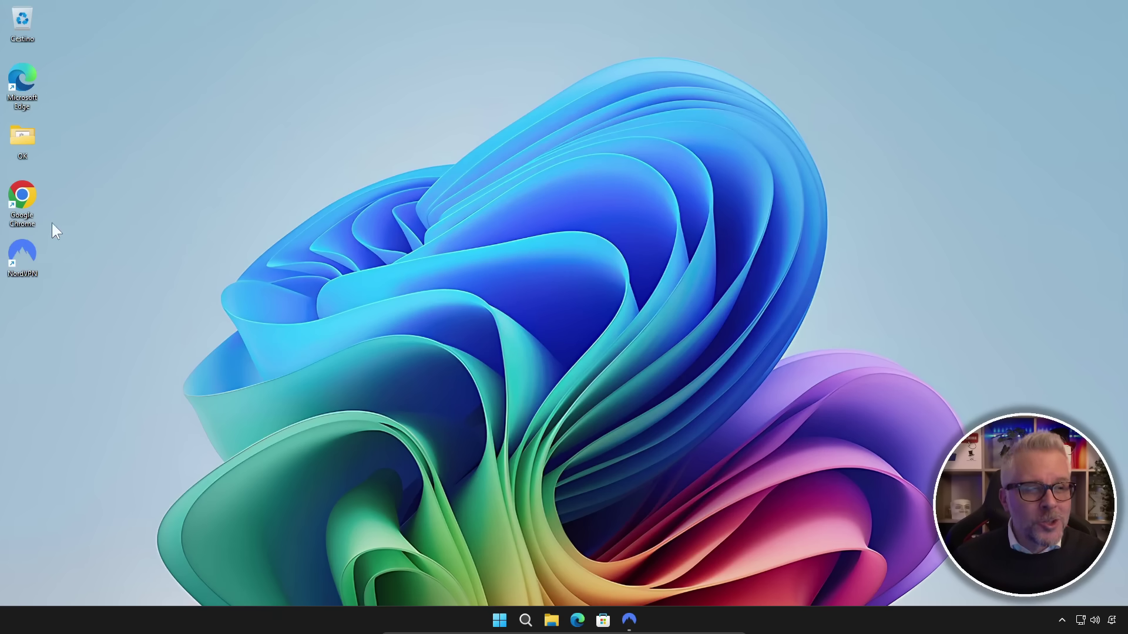
Open Google Chrome and search Google for "gentiluomo digitale".
double_click(22, 196)
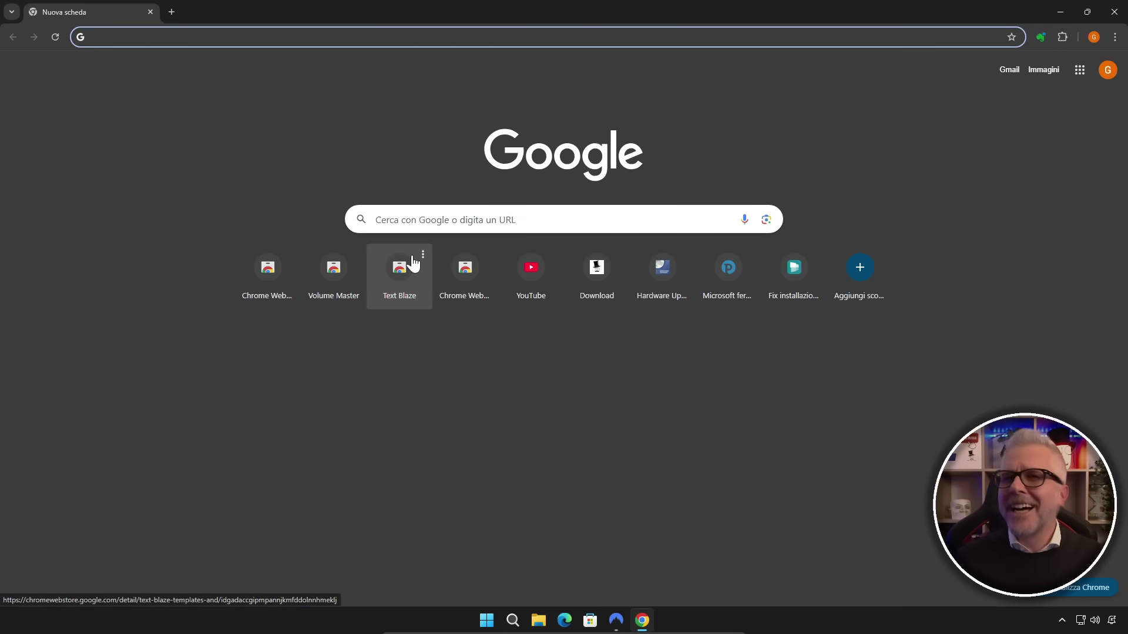
left_click(443, 222)
type("gentil")
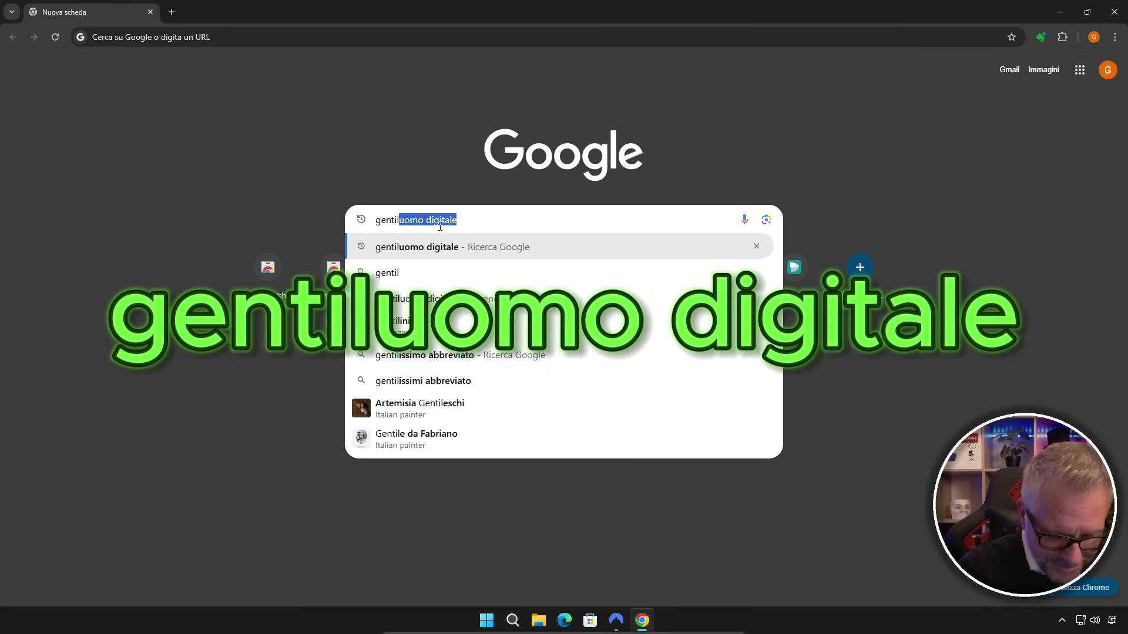
type("uomo digitale")
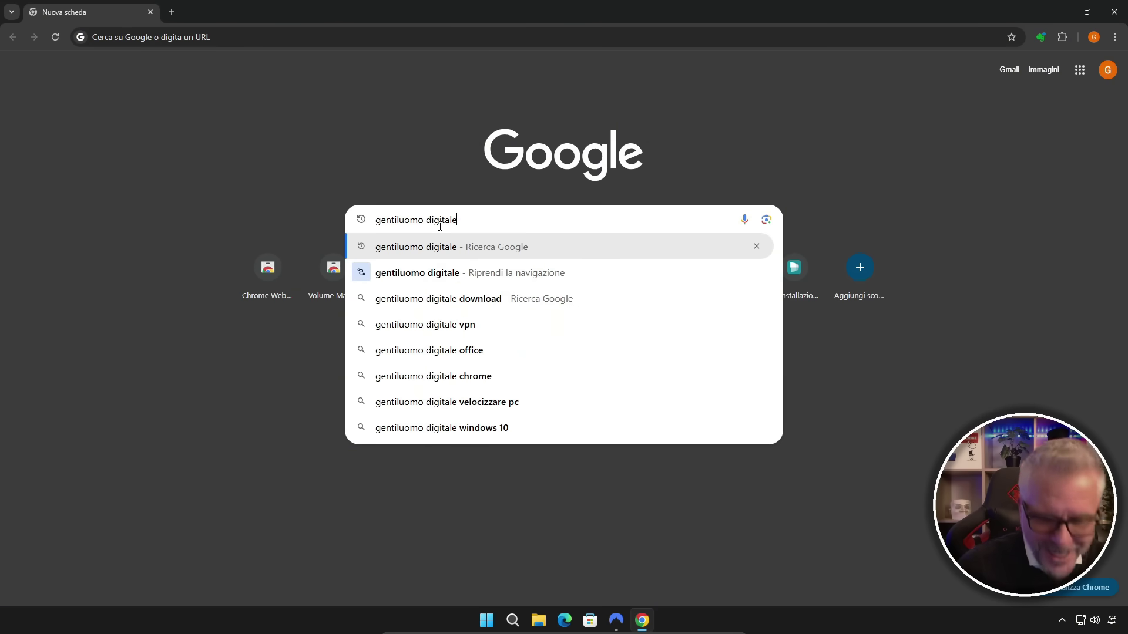
key("Return")
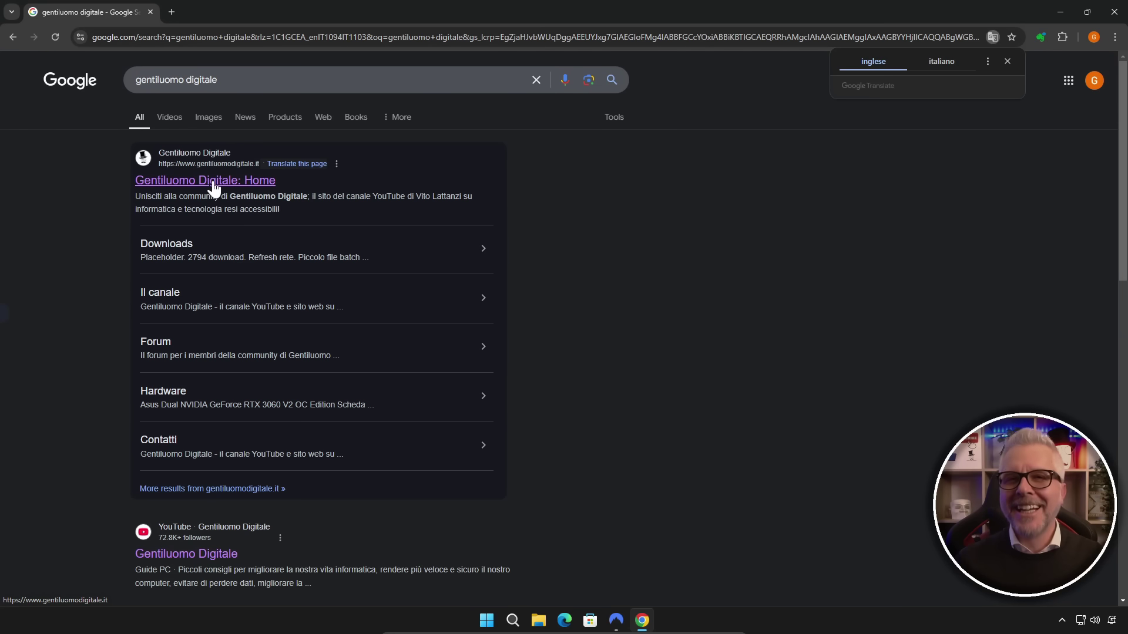
Open the Gentiluomo Digitale website and go to the extension links on its Downloads page.
left_click(214, 187)
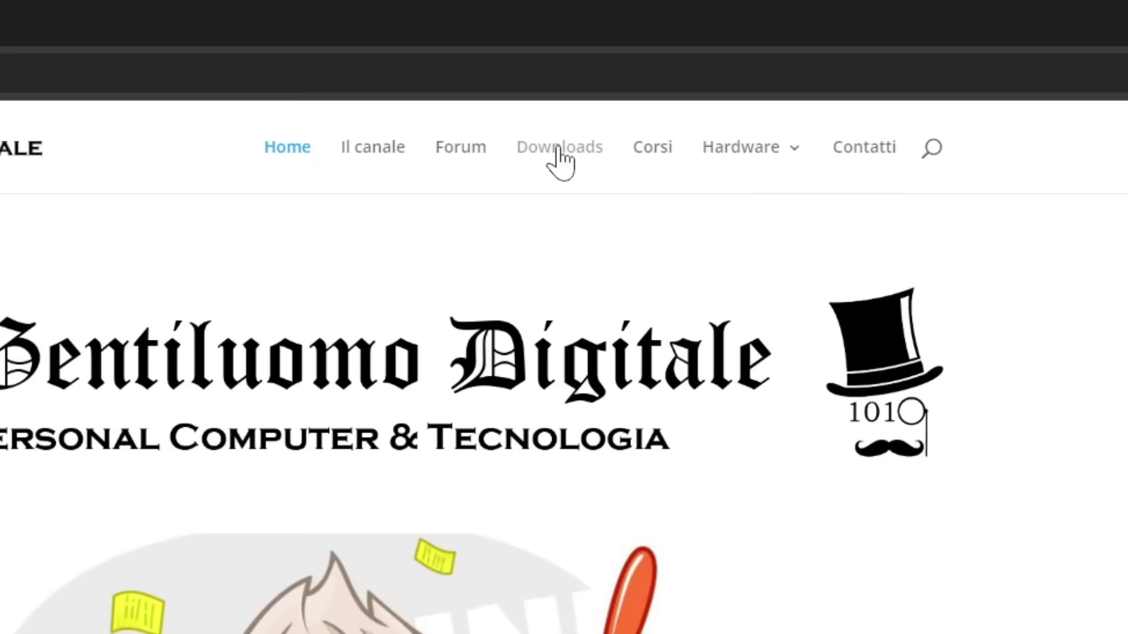
left_click(681, 76)
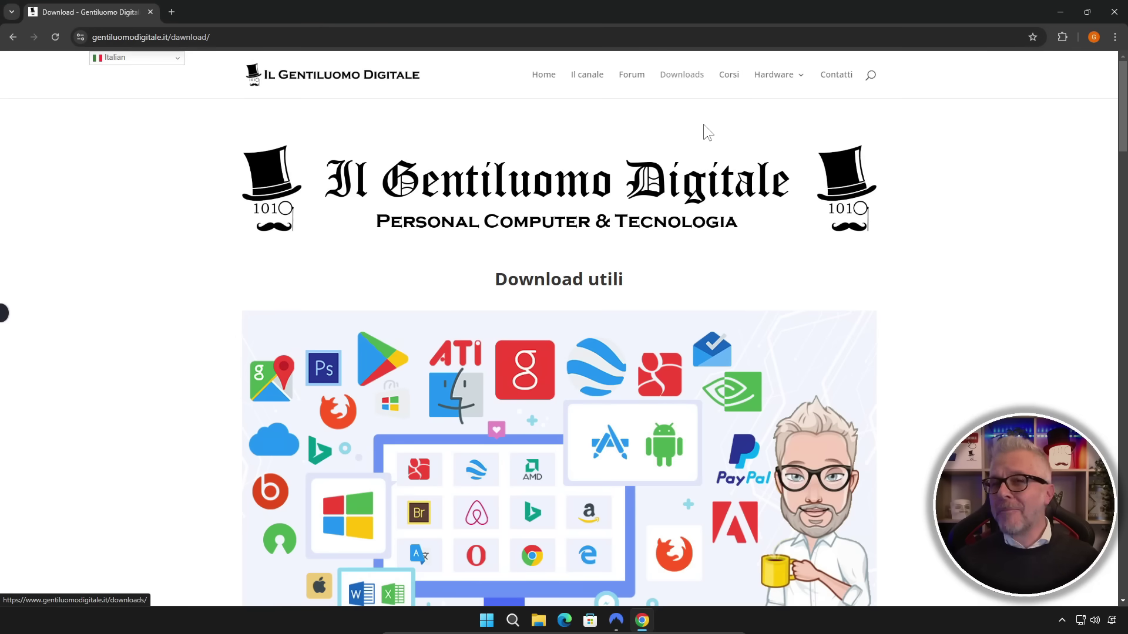
scroll(705, 129, "down", 8)
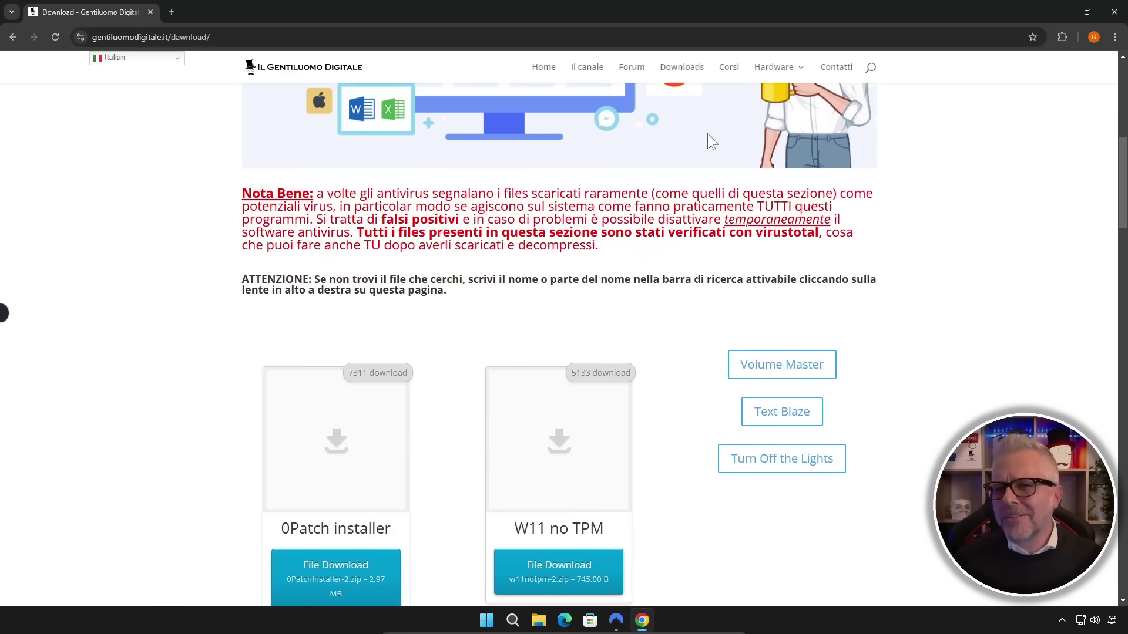
scroll(707, 133, "down", 2)
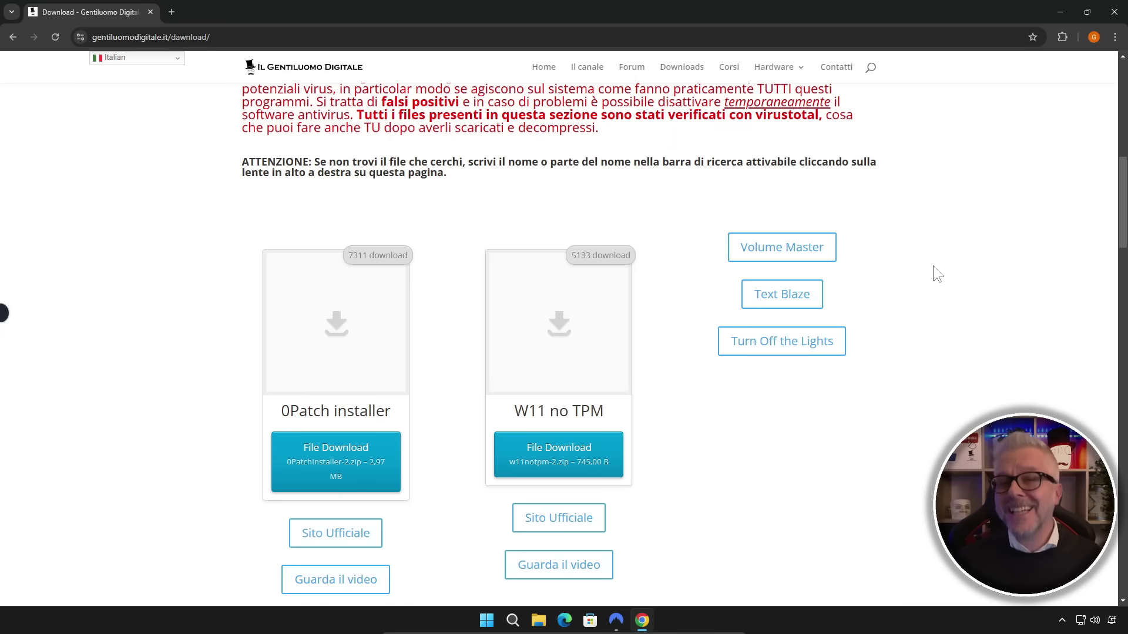
Install the Volume Master extension in Chrome from the site's download link and pin it to the toolbar.
left_click(793, 256)
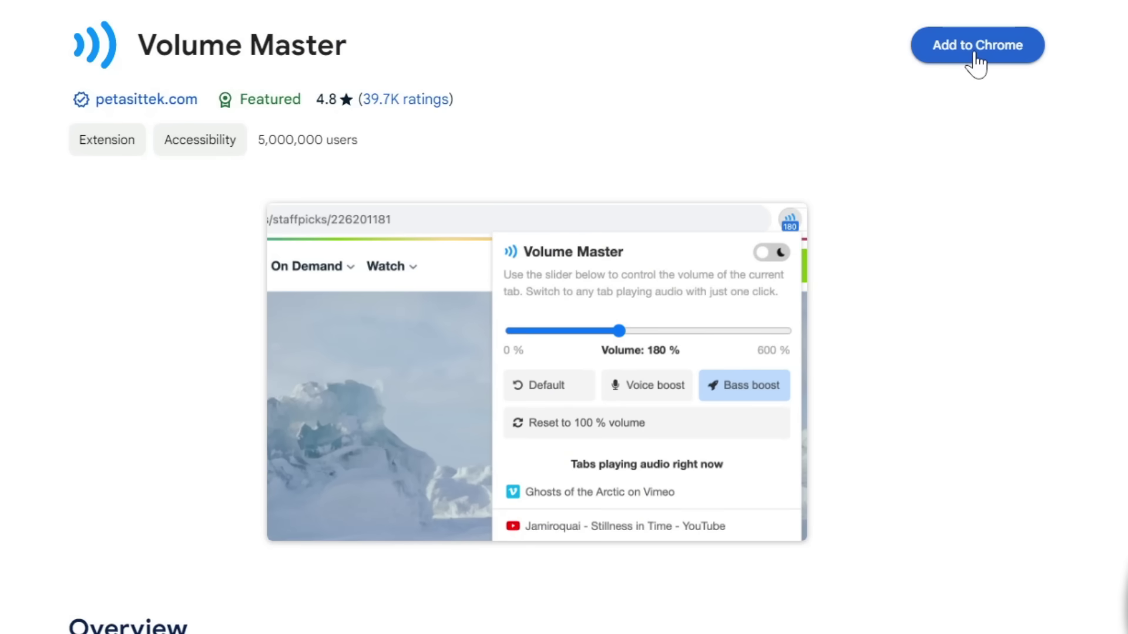
left_click(975, 54)
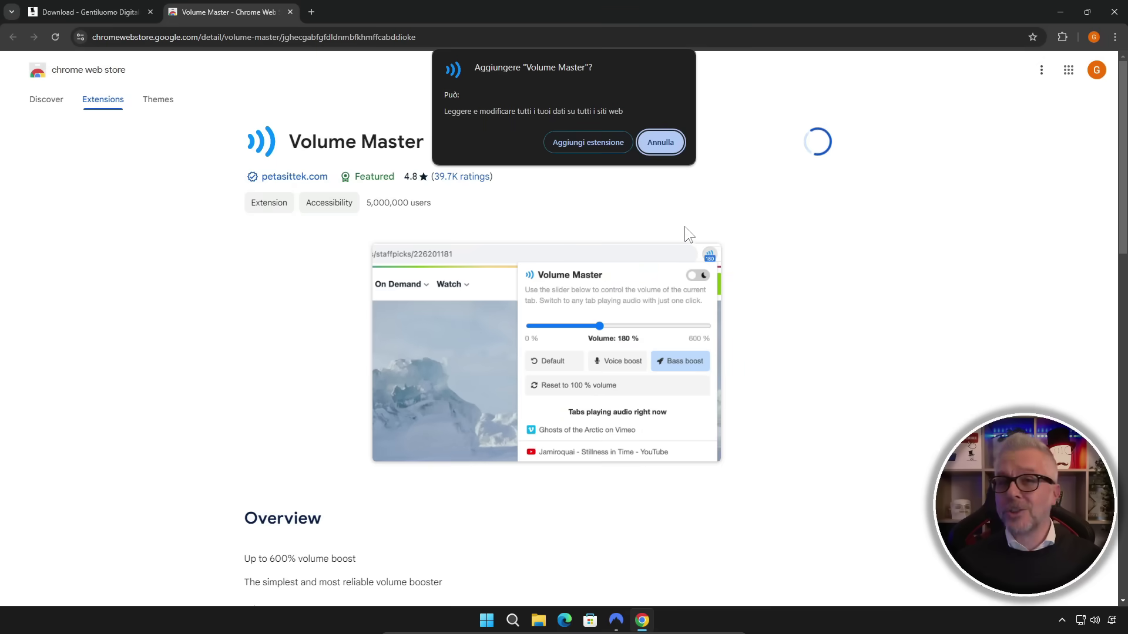
left_click(588, 147)
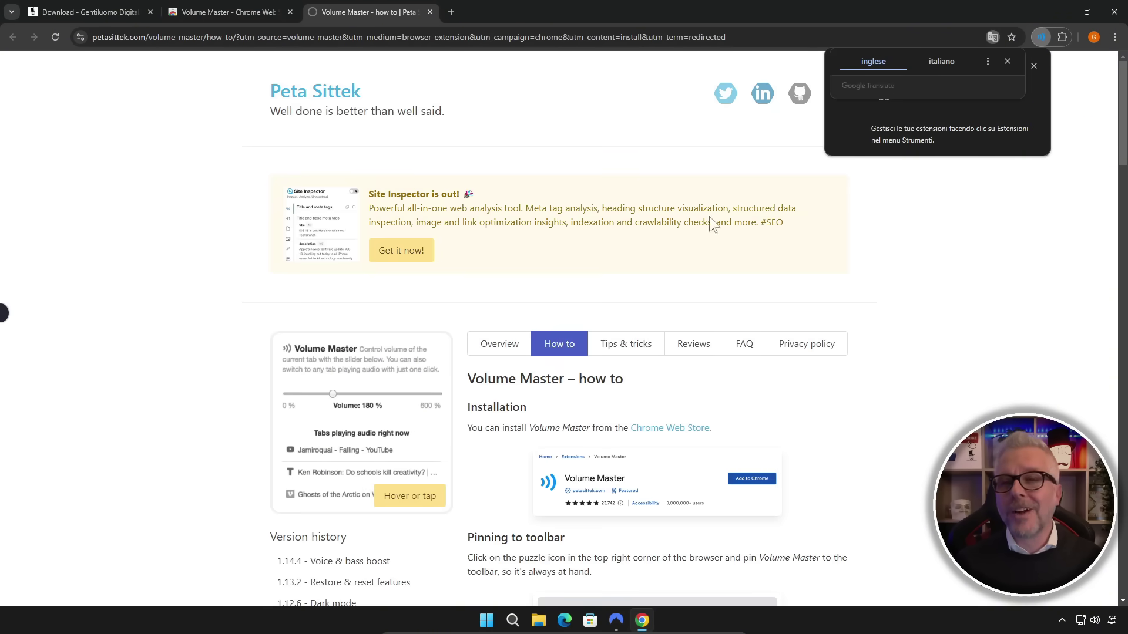
left_click(1007, 61)
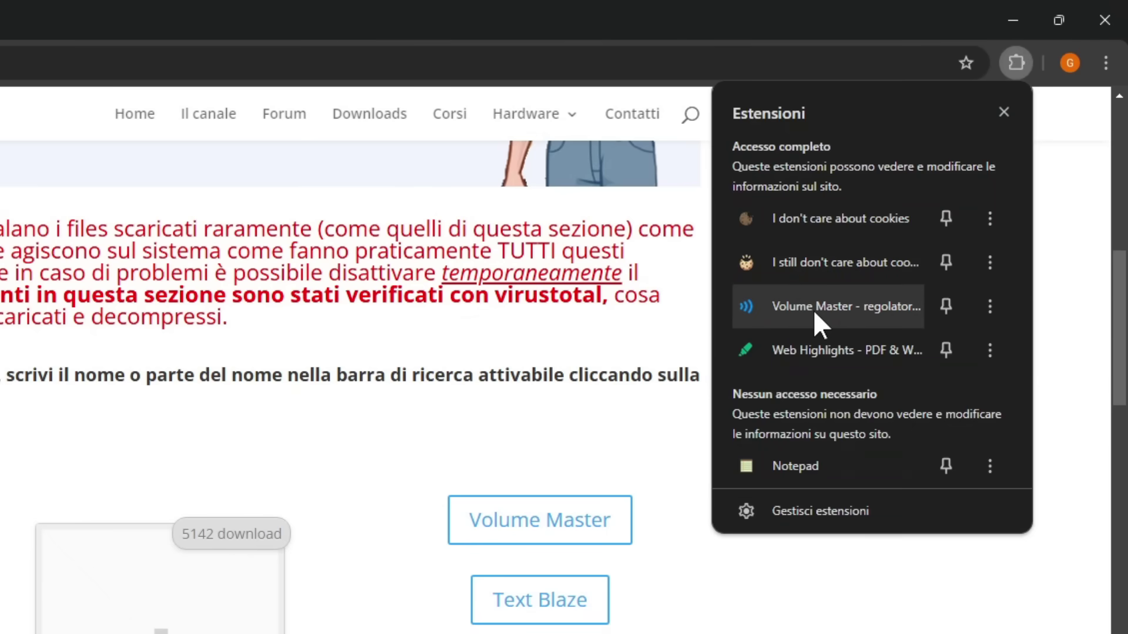
left_click(945, 305)
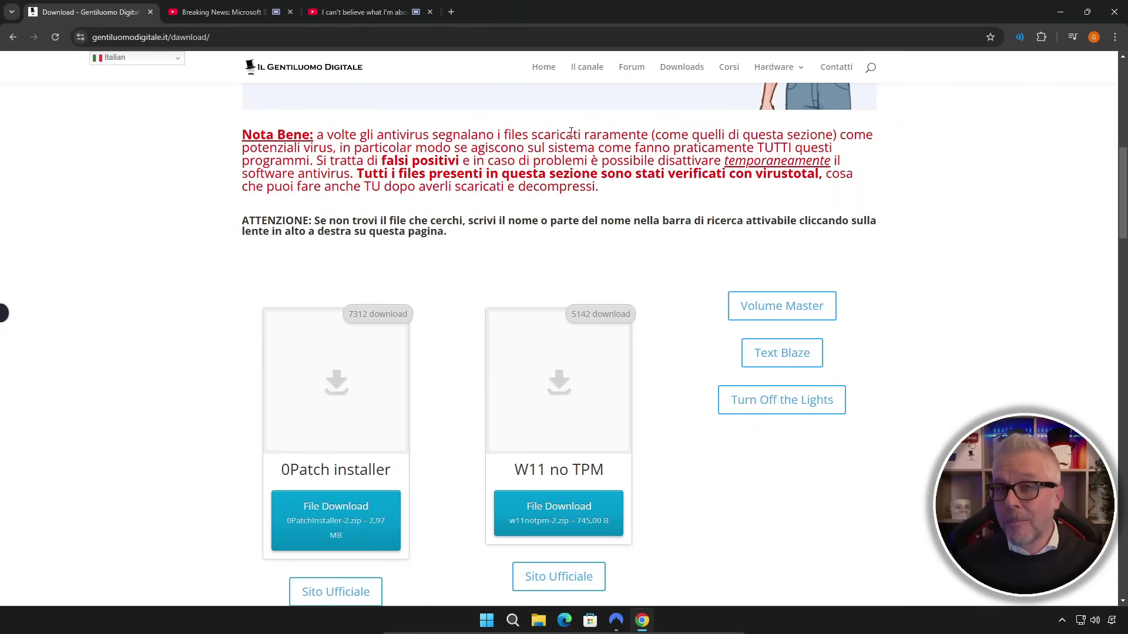
Use Volume Master to raise the "Breaking News" YouTube video's volume to 100 % and bring it back to 0 %.
left_click(225, 11)
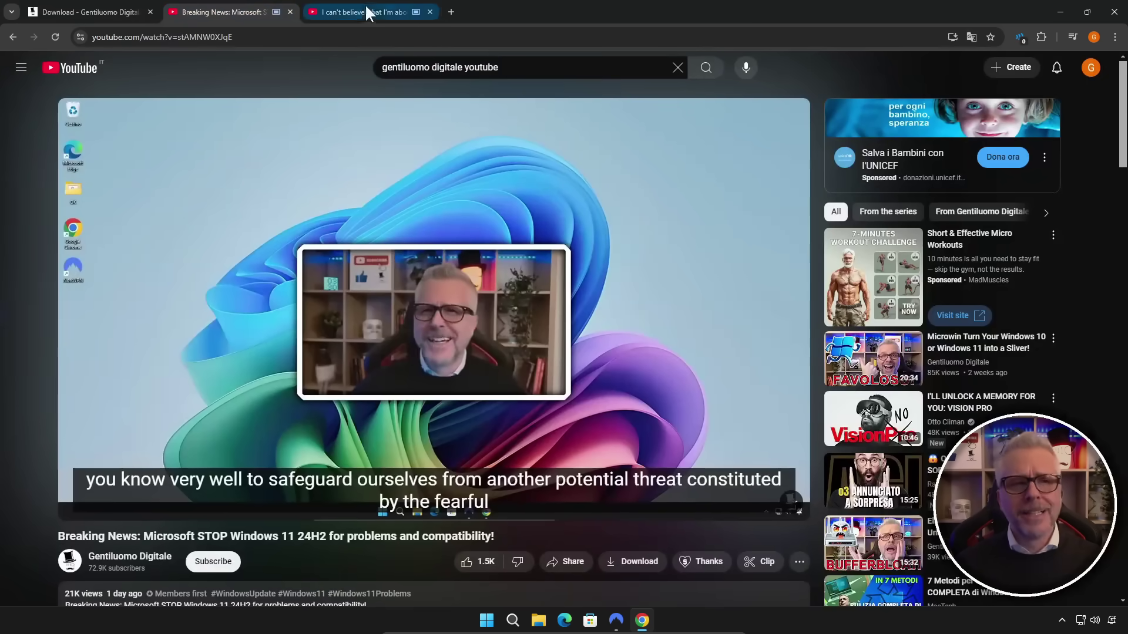
left_click(370, 11)
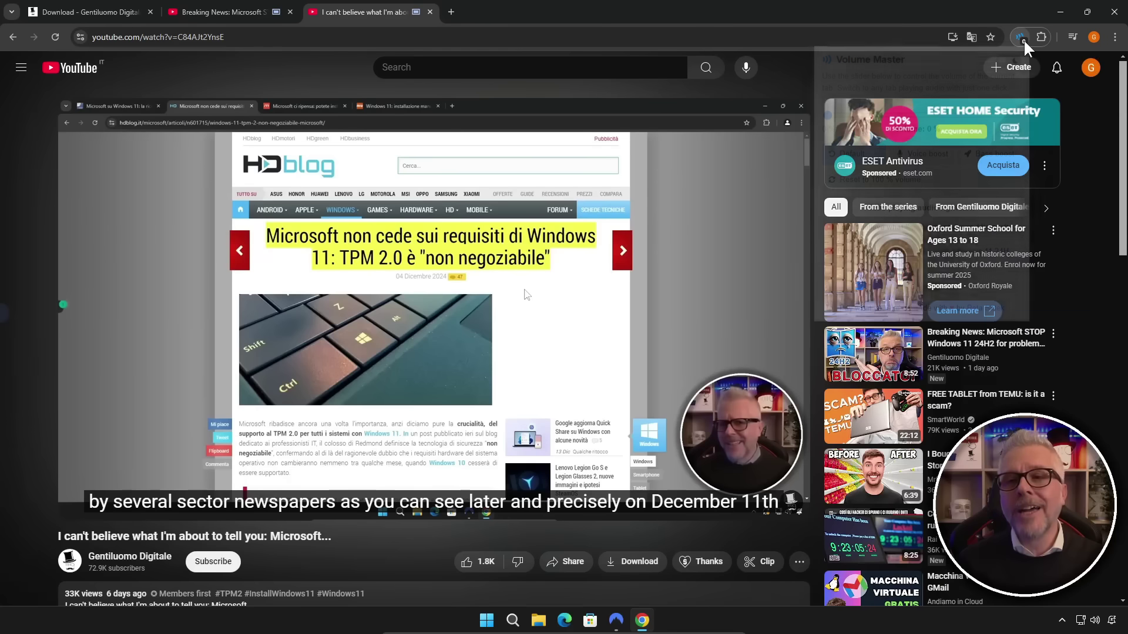
left_click(938, 69)
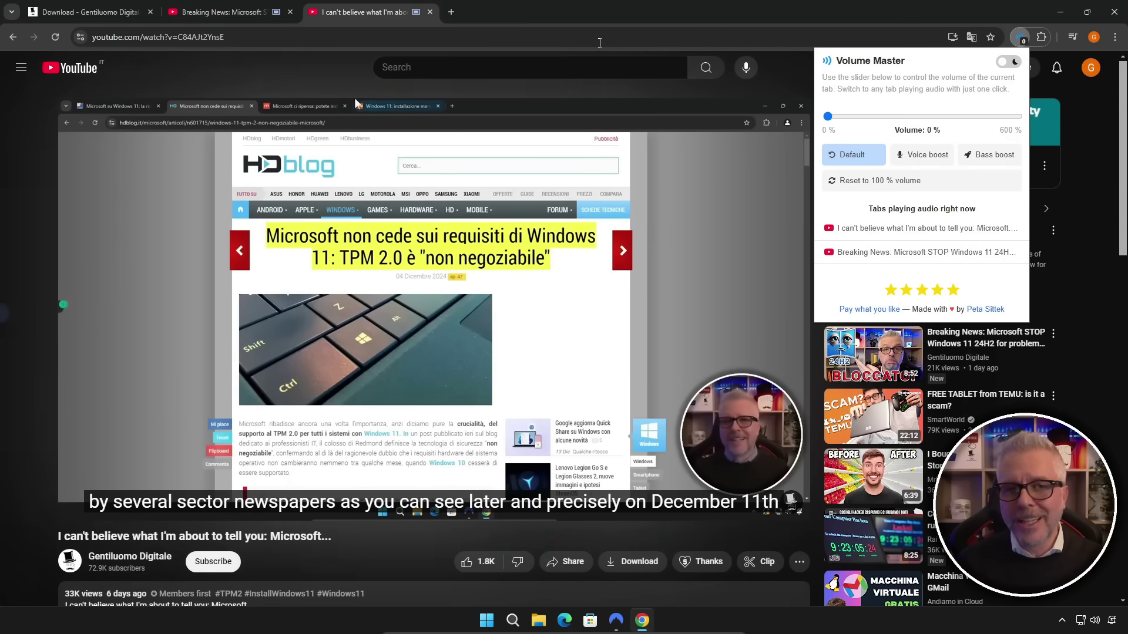
left_click(238, 13)
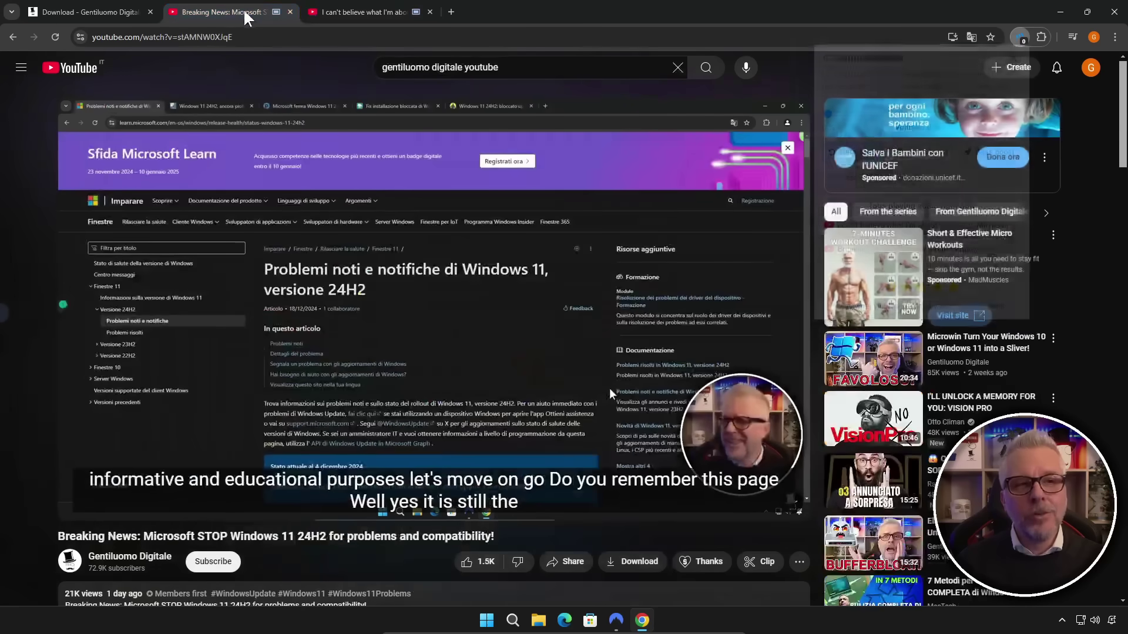
left_click(1020, 37)
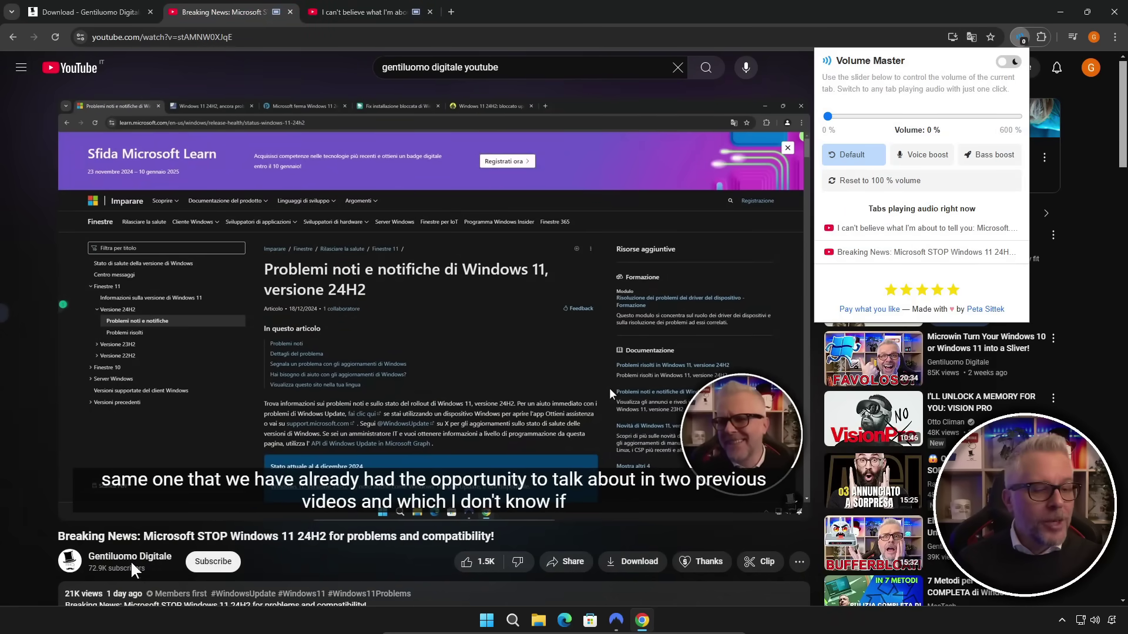
mouse_move(156, 517)
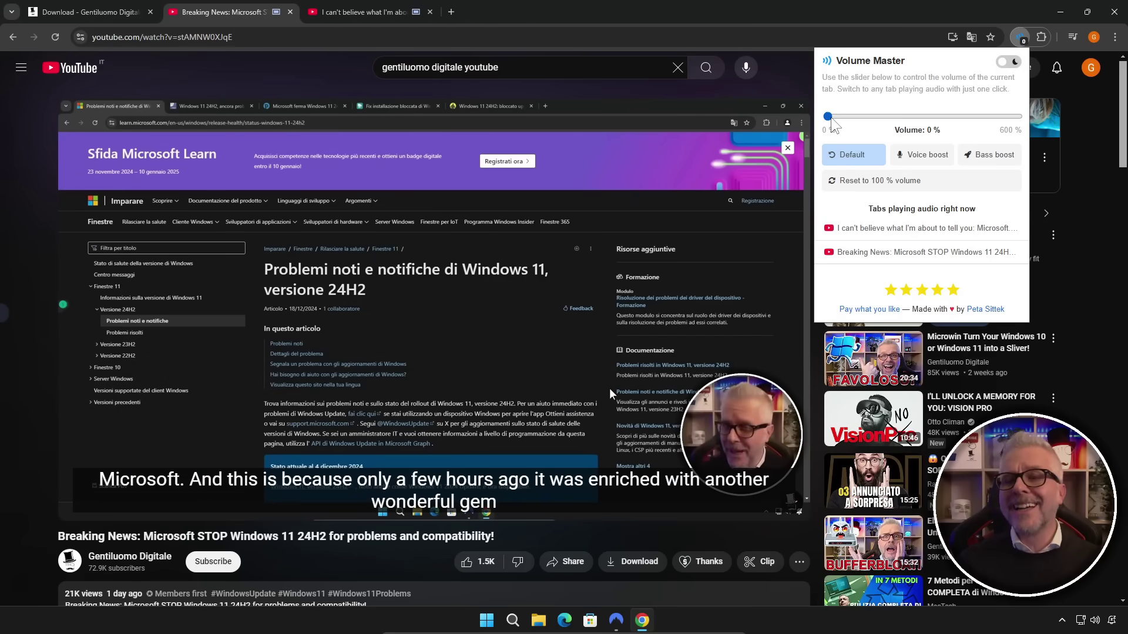
left_click_drag(829, 117, 881, 118)
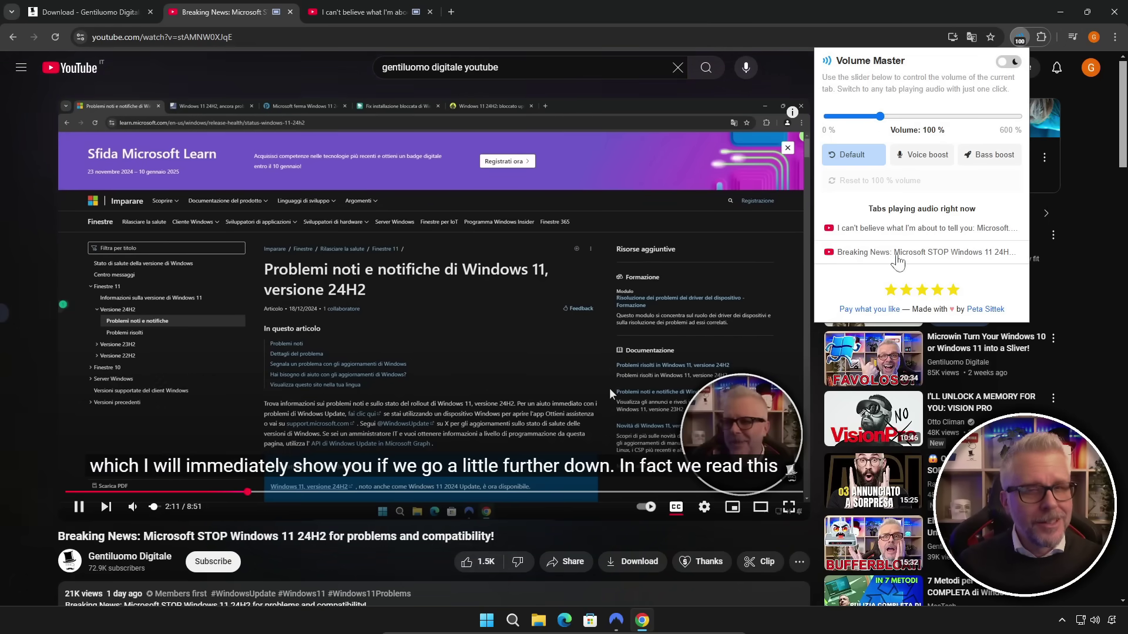
left_click_drag(888, 121, 816, 129)
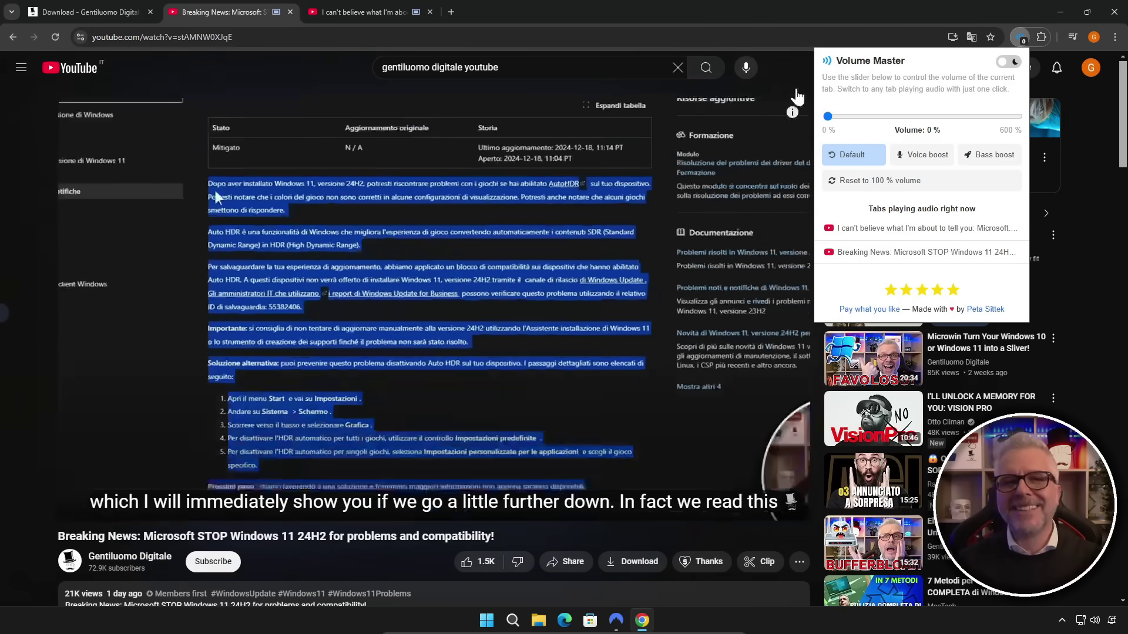
Use Volume Master to set the "I can't believe" YouTube video's volume to 100 %, boost it to 600 % and lower it again.
left_click(358, 12)
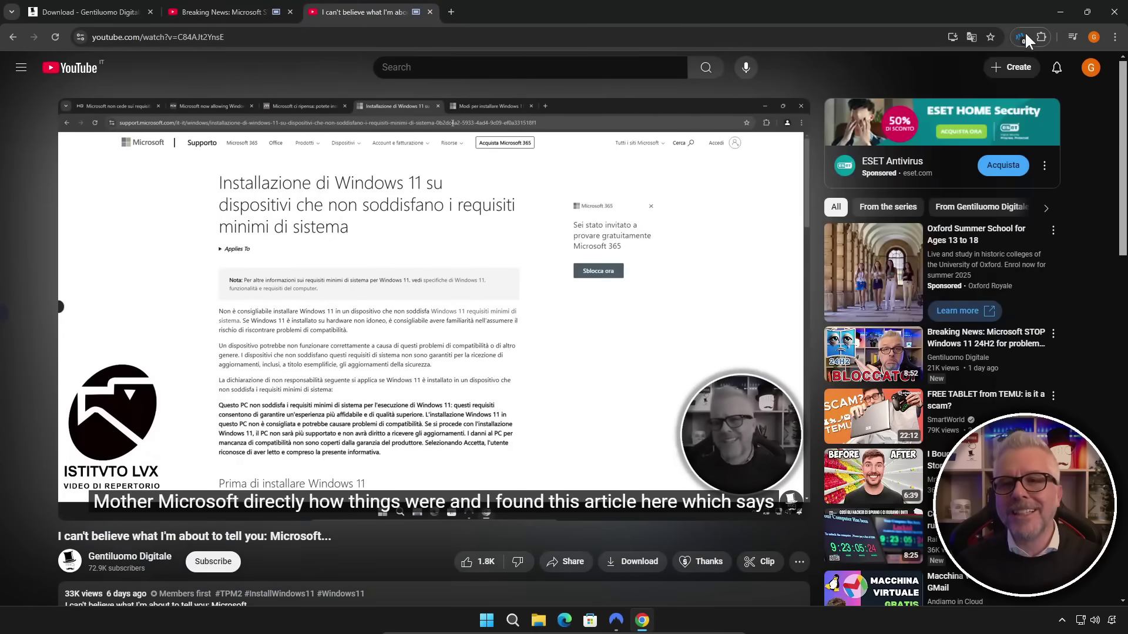
left_click(1024, 38)
left_click_drag(834, 117, 883, 126)
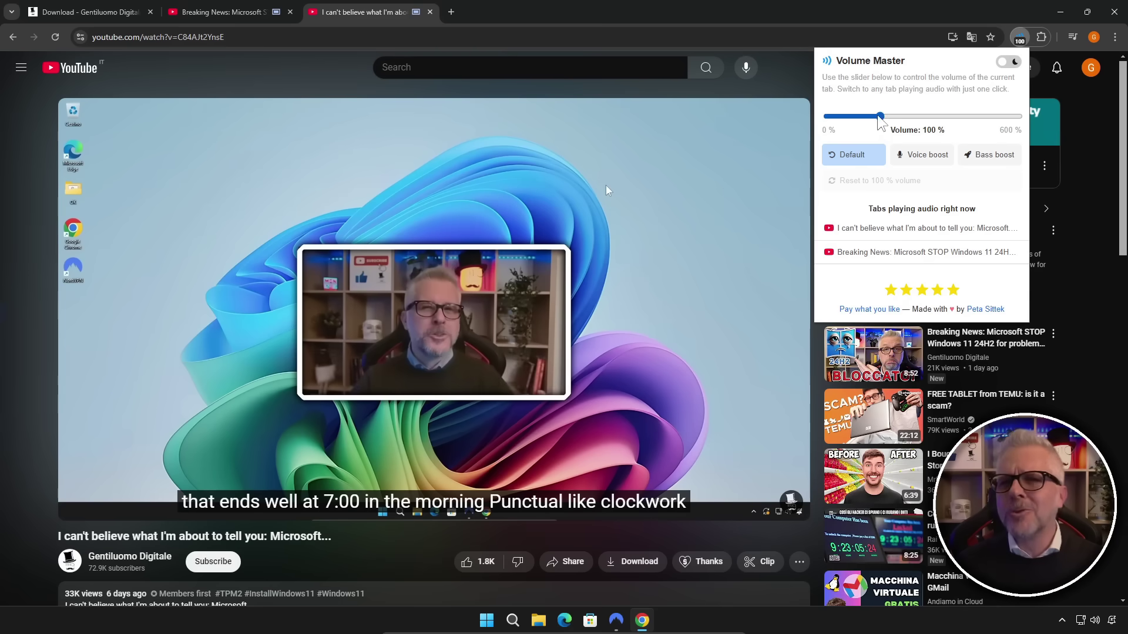
left_click_drag(879, 120, 1017, 117)
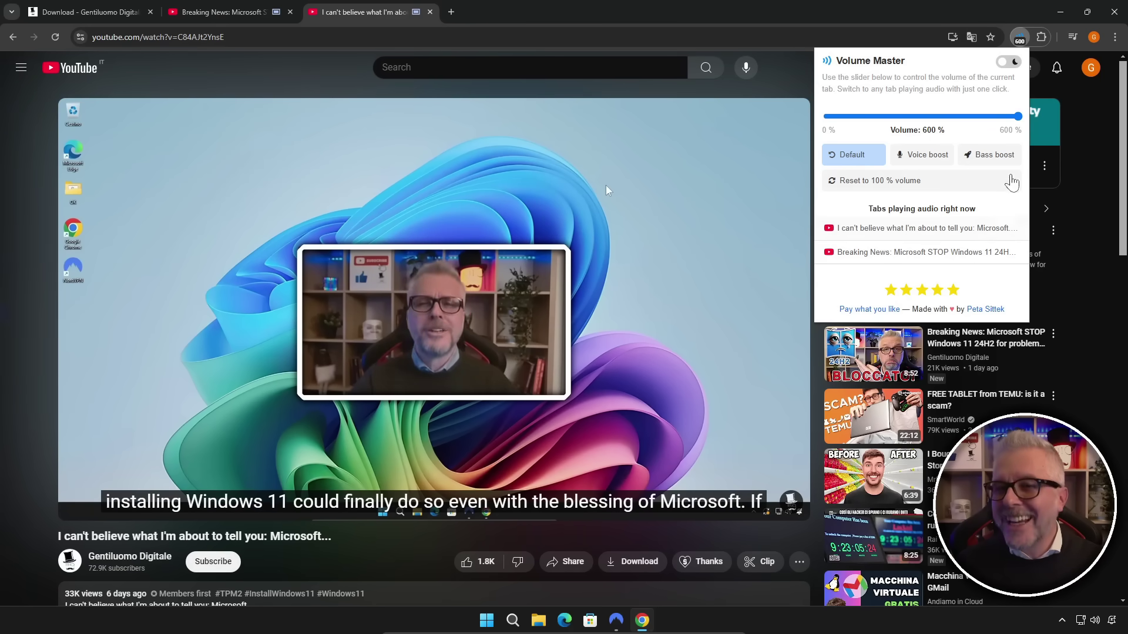
left_click_drag(1018, 116, 878, 138)
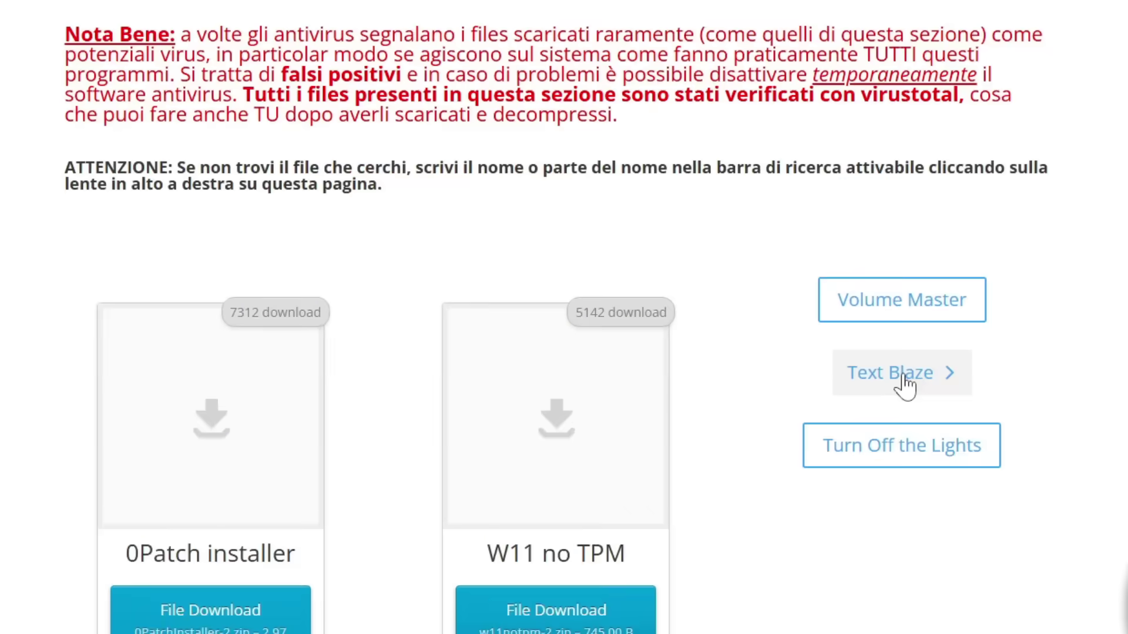
Install the "Text Blaze: Templates and Snippets" extension in Chrome from the Downloads page link and dismiss the translation prompt.
left_click(783, 355)
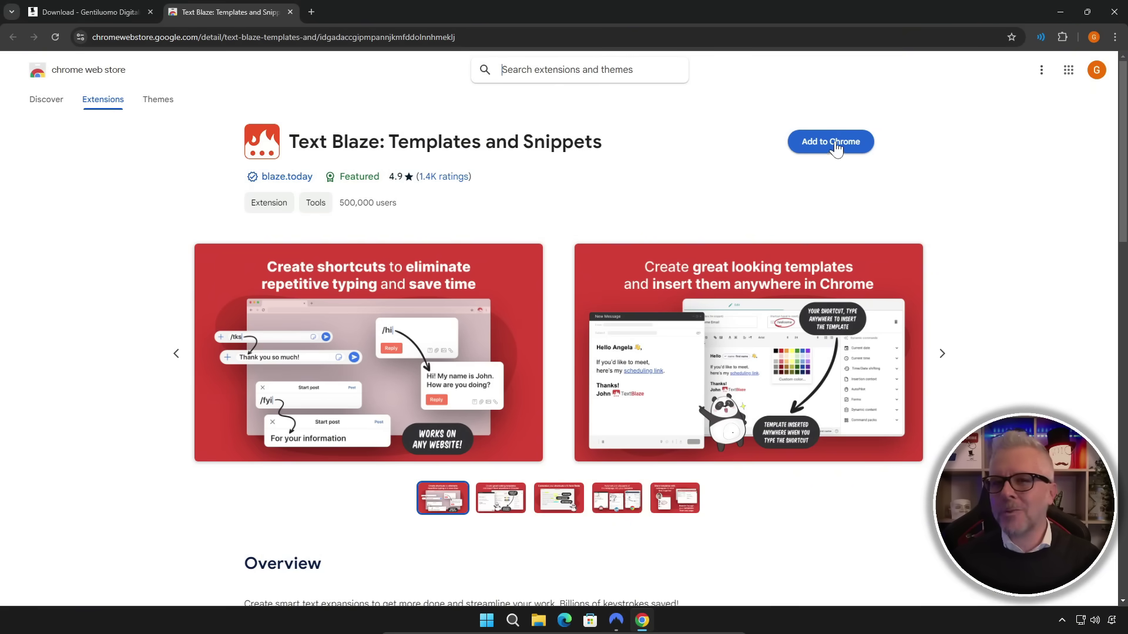
left_click(829, 153)
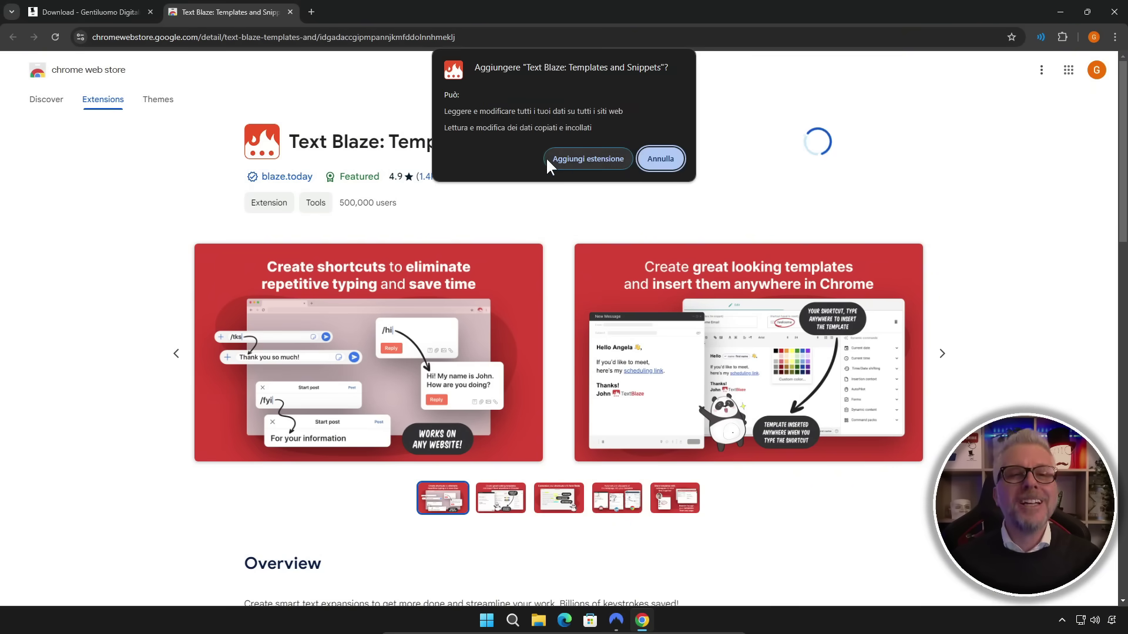
left_click(588, 156)
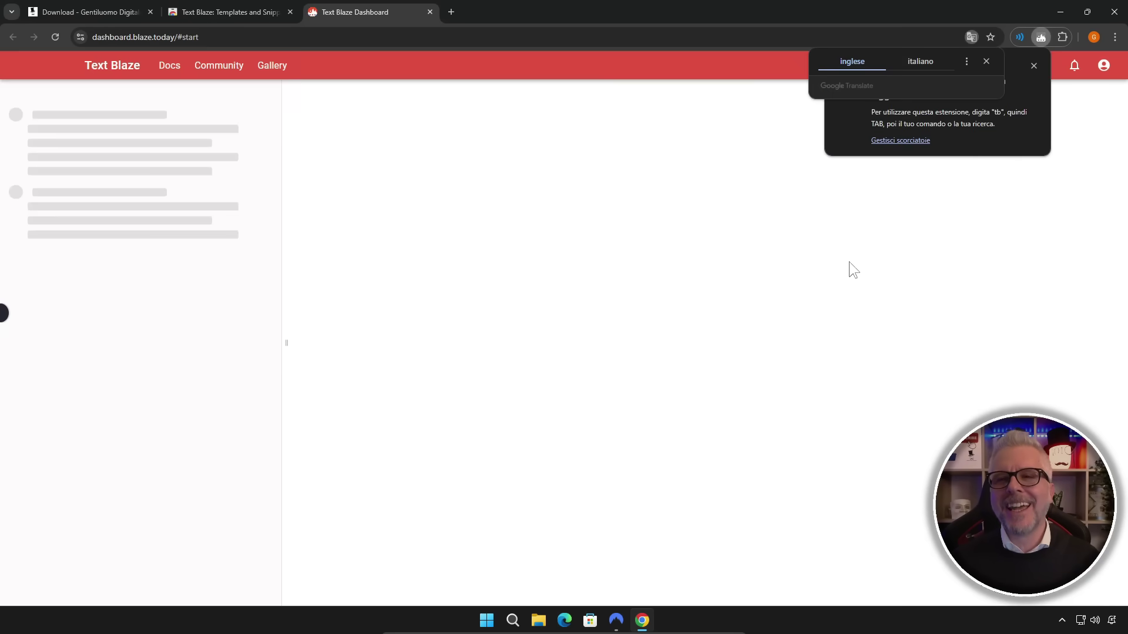
left_click(986, 61)
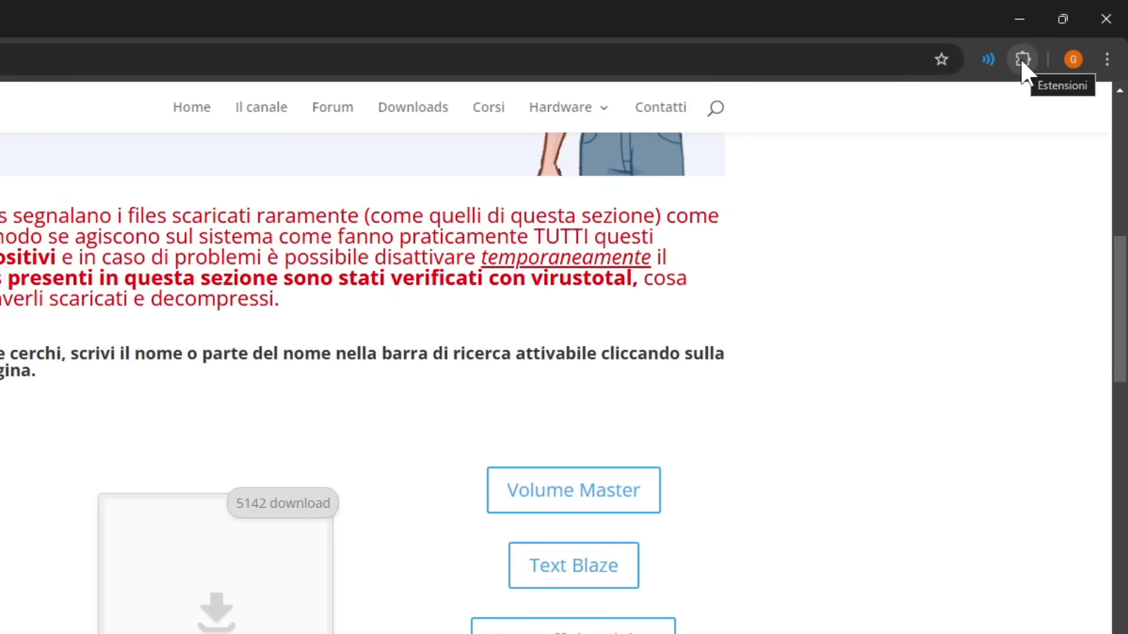
Open the Text Blaze dashboard from the installed extensions and dismiss the translation prompt.
left_click(1062, 37)
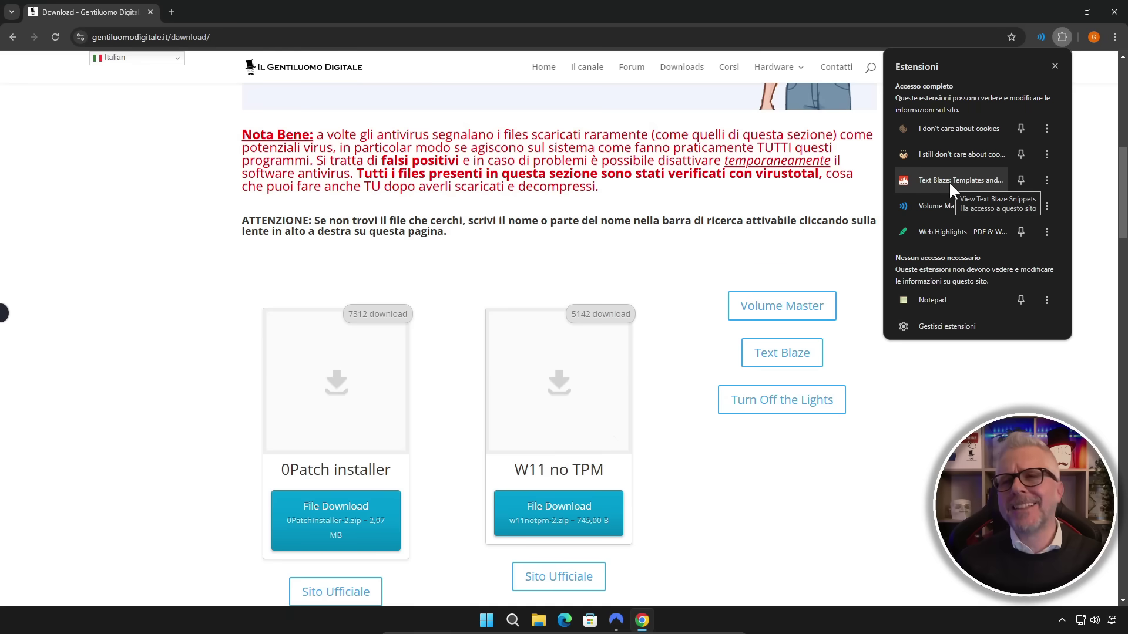
left_click(949, 181)
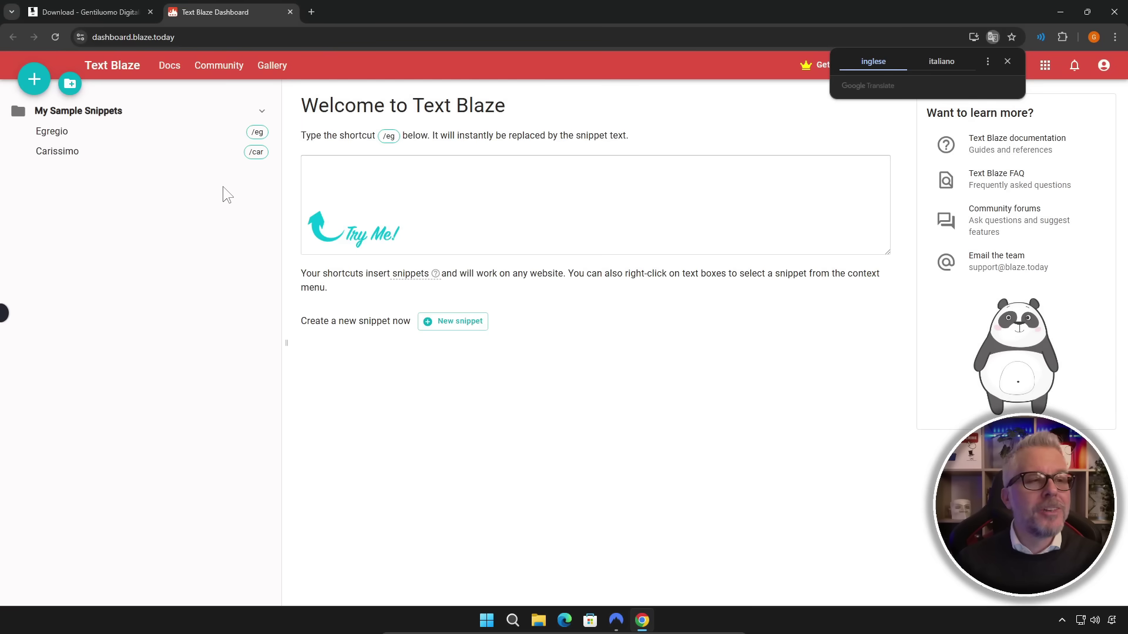
left_click(1007, 61)
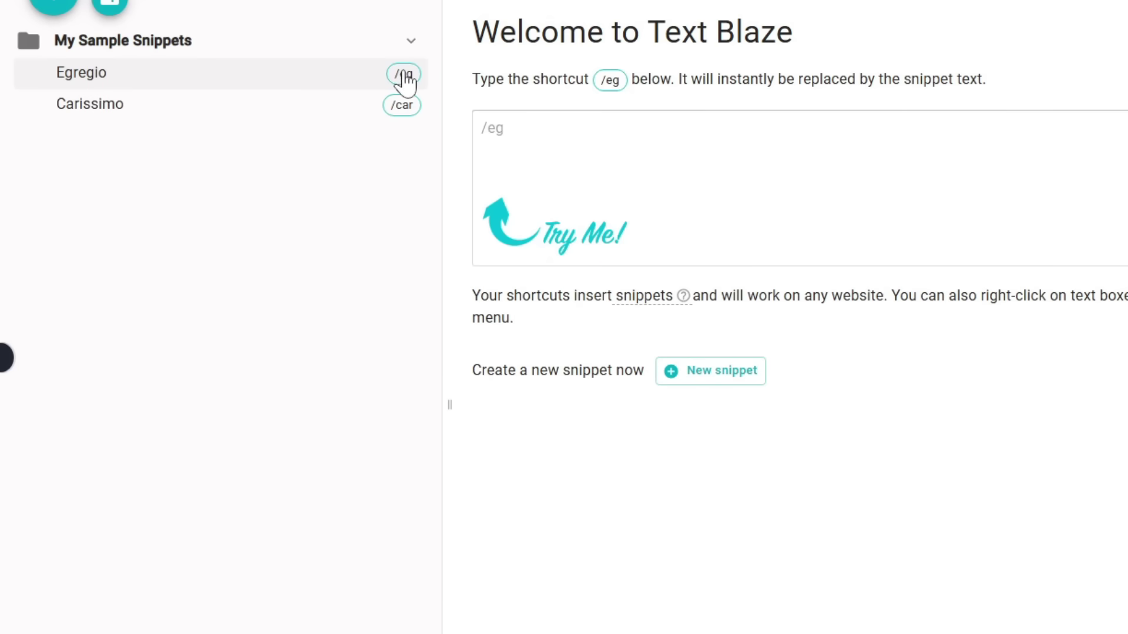
Move the "Carissimo" snippet from the My Sample Snippets folder to the trash.
left_click(155, 117)
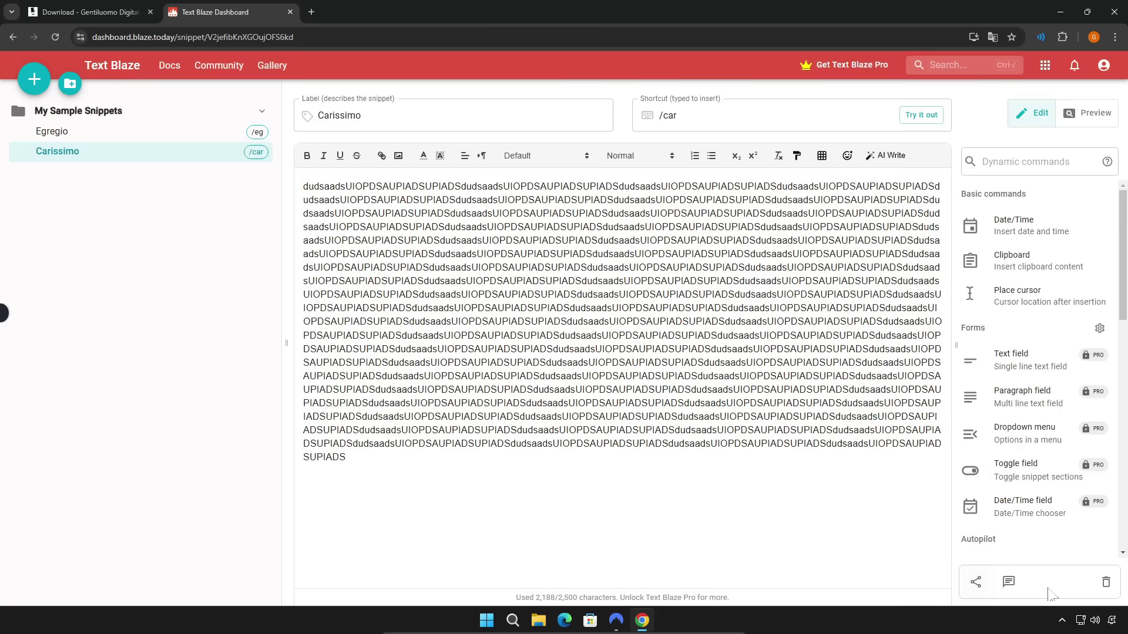
left_click(1105, 588)
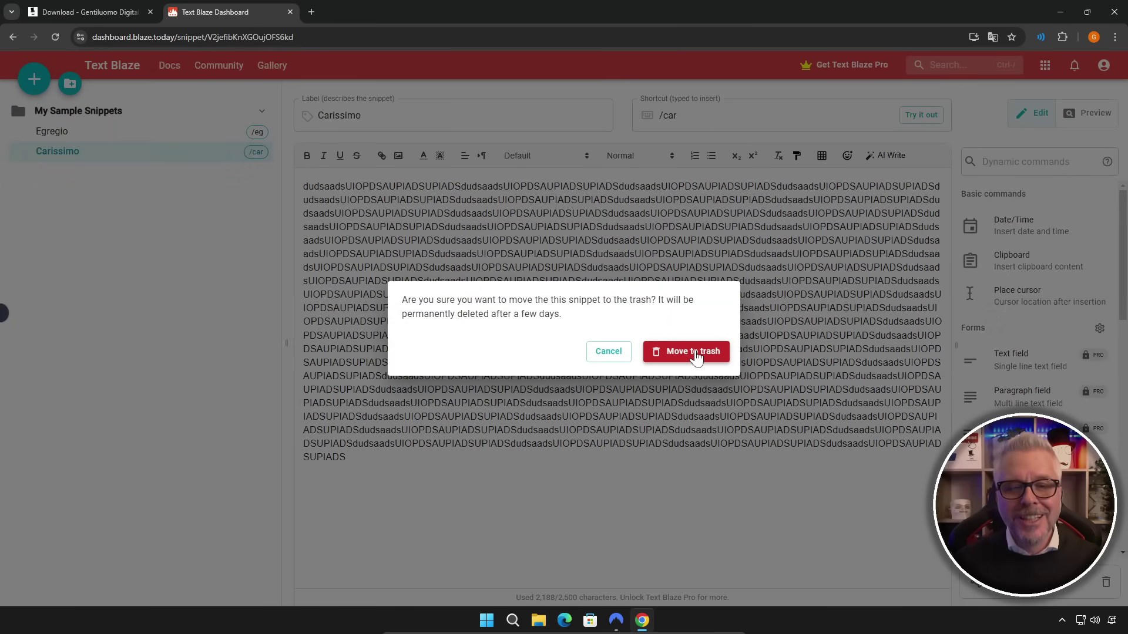
left_click(685, 354)
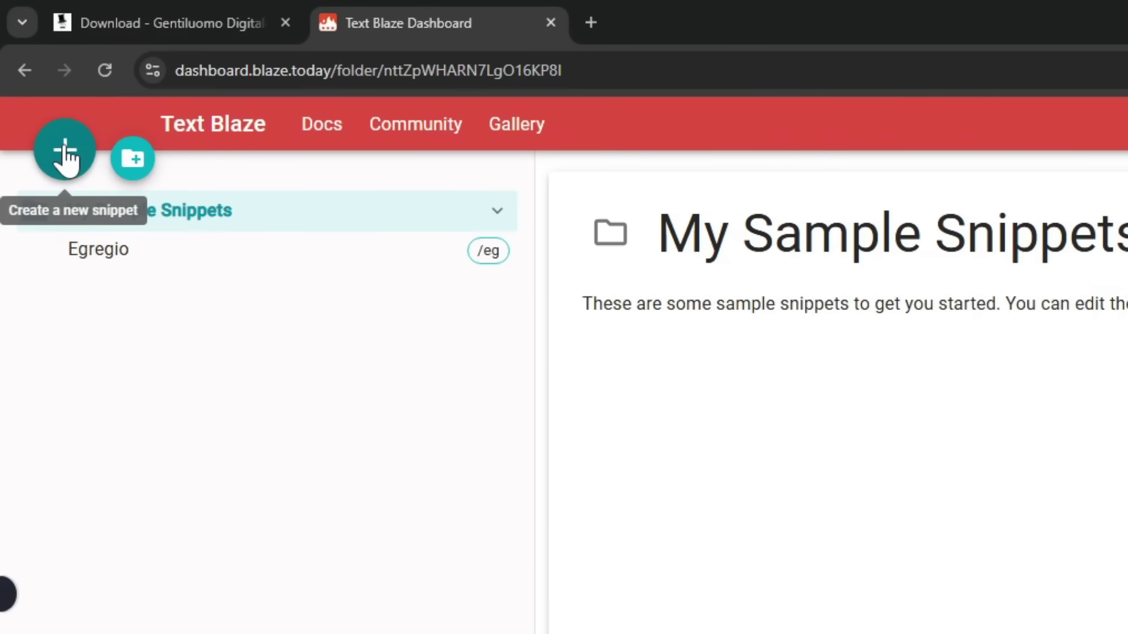
Create a new snippet in the My Sample Snippets folder and label it "cARISSIMO".
left_click(65, 151)
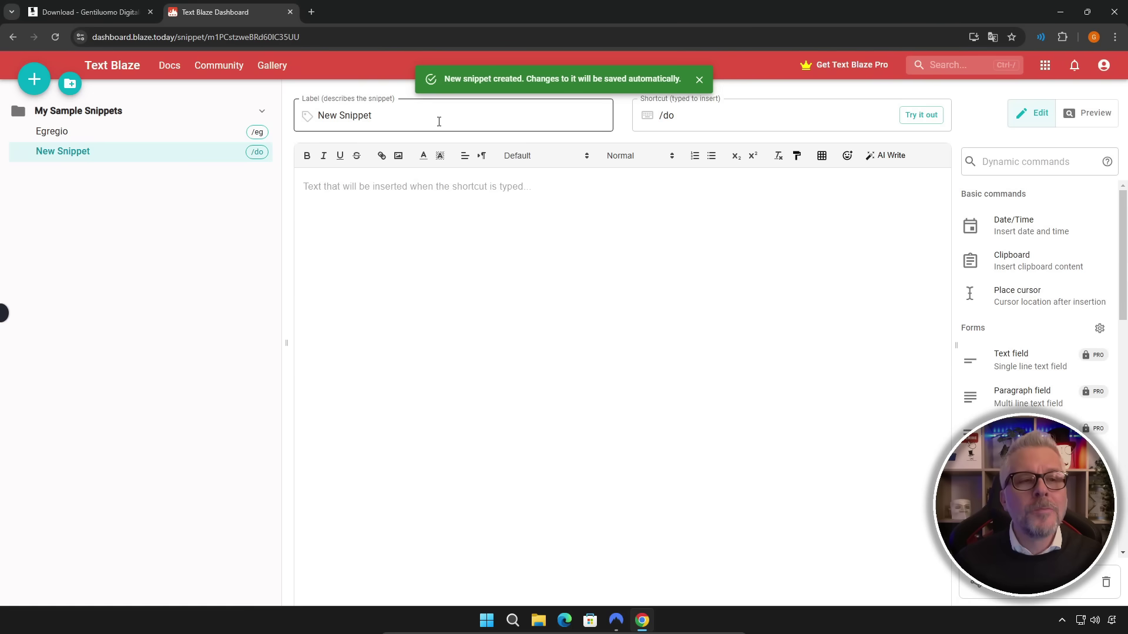
left_click_drag(439, 122, 262, 114)
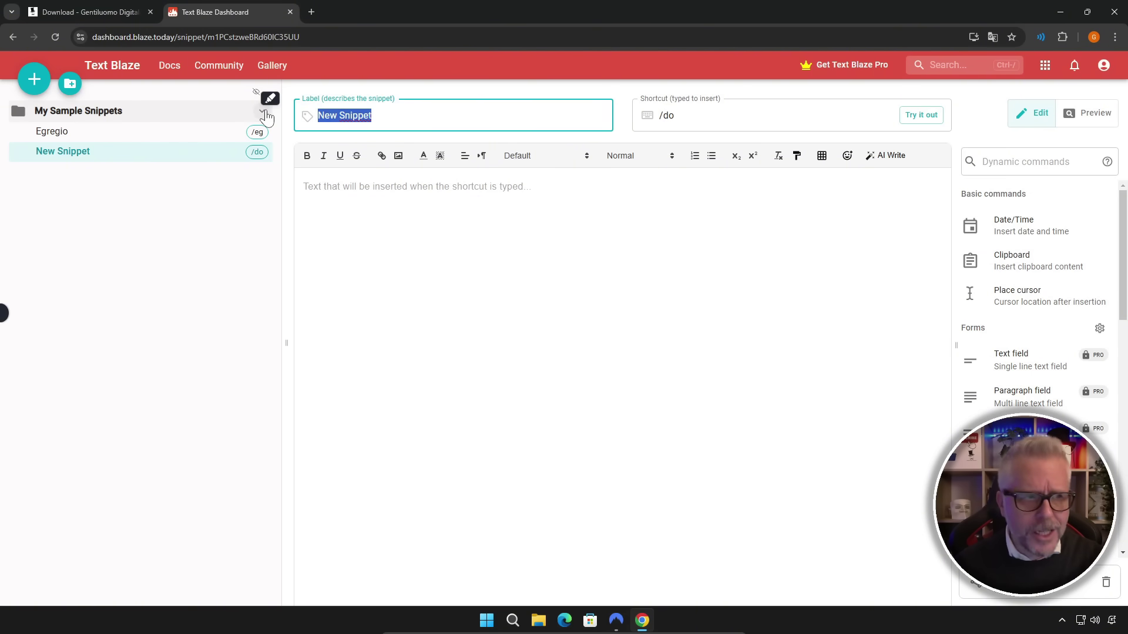
type("cARISSIMO")
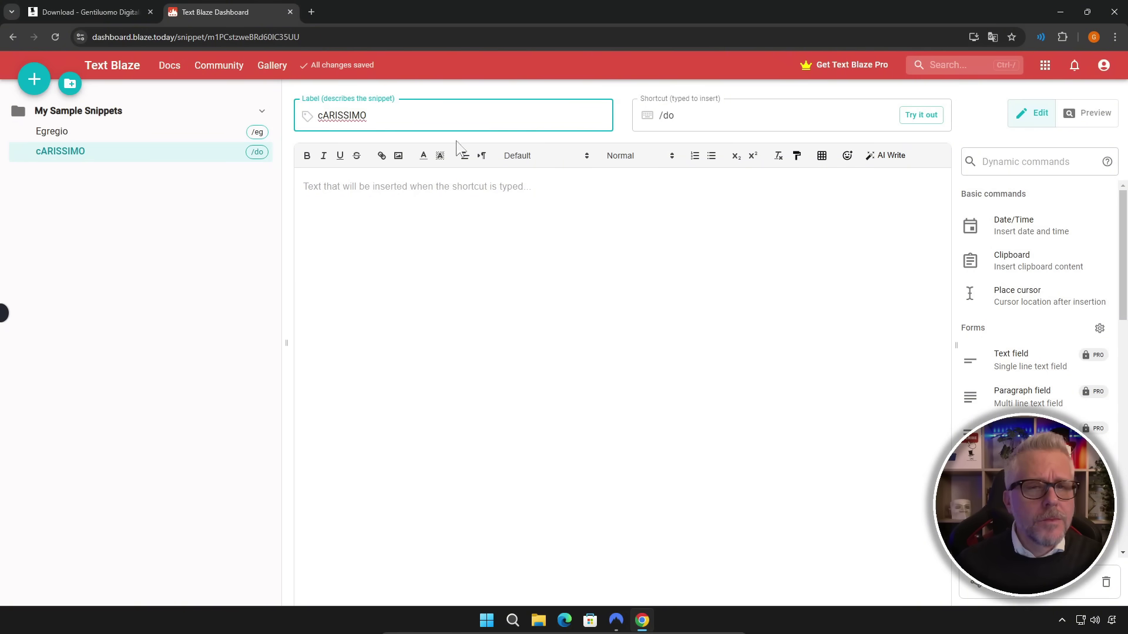
left_click(547, 190)
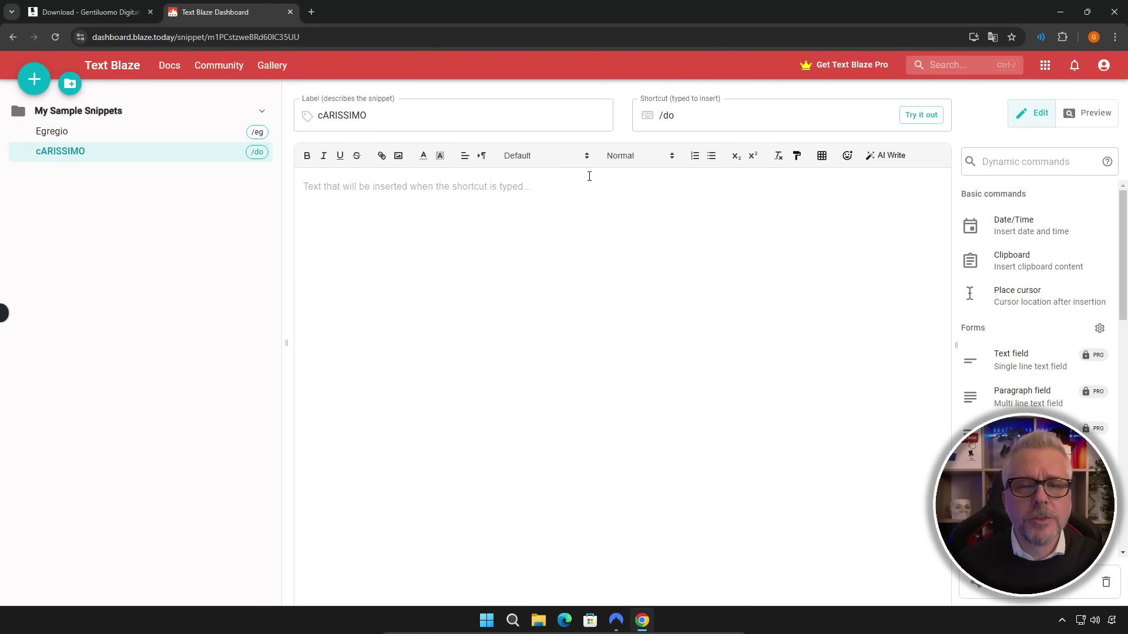
Change the cARISSIMO snippet's shortcut to "/car".
left_click(667, 115)
left_click_drag(663, 115, 683, 117)
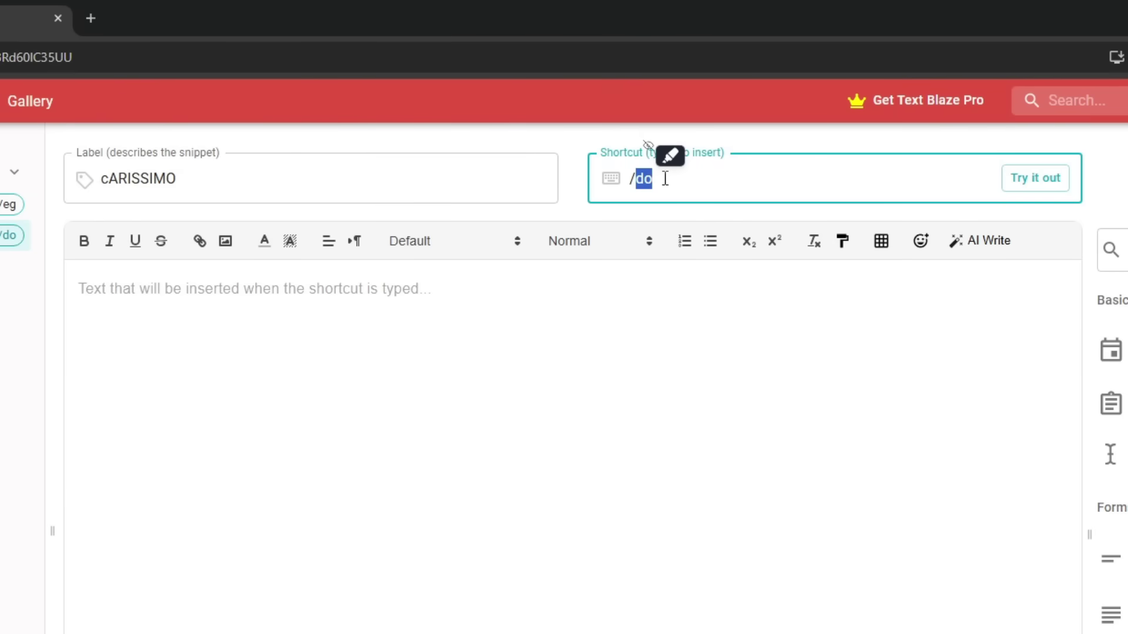
key("BackSpace")
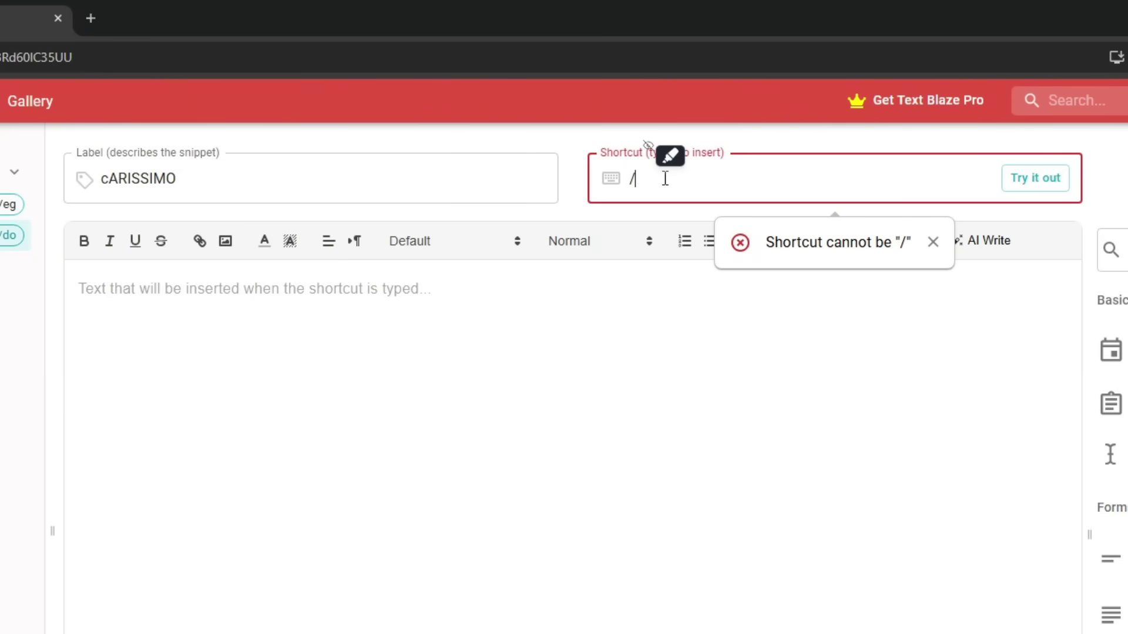
type("car")
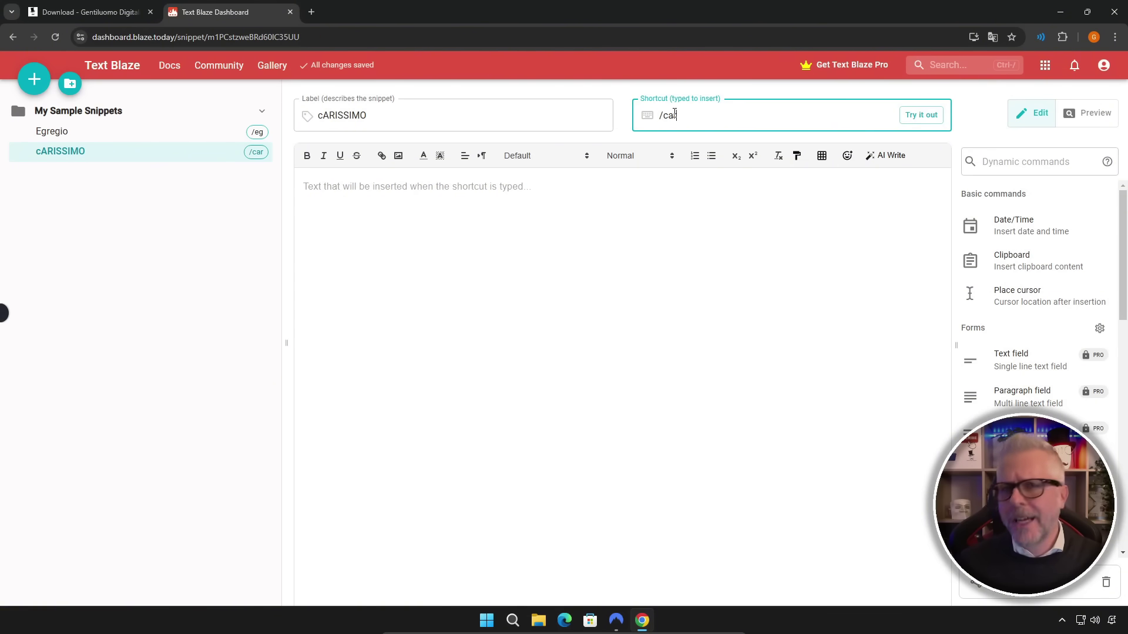
Enter "Carissimo bla bla bla" as the text of the cARISSIMO snippet.
left_click(518, 216)
type("C")
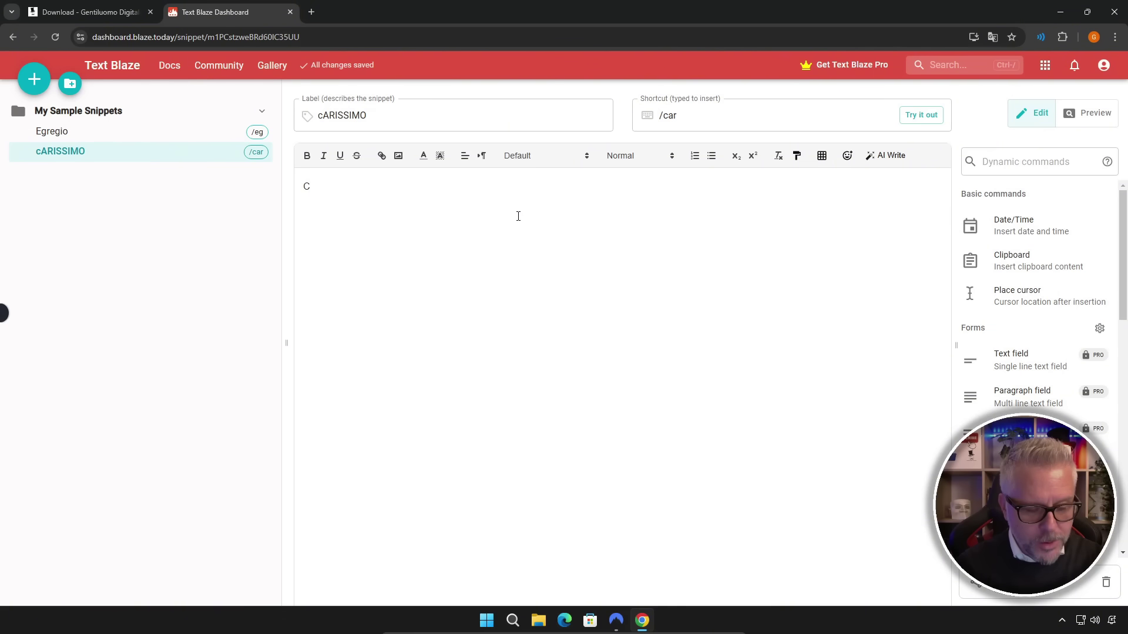
type("arissi")
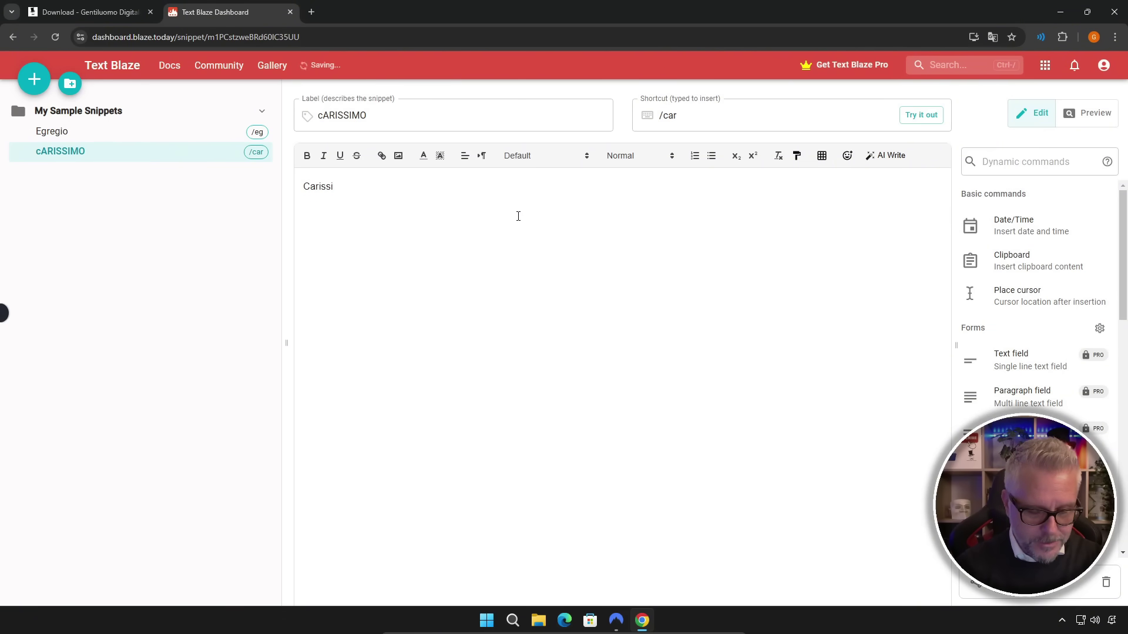
type("mo bla bla ")
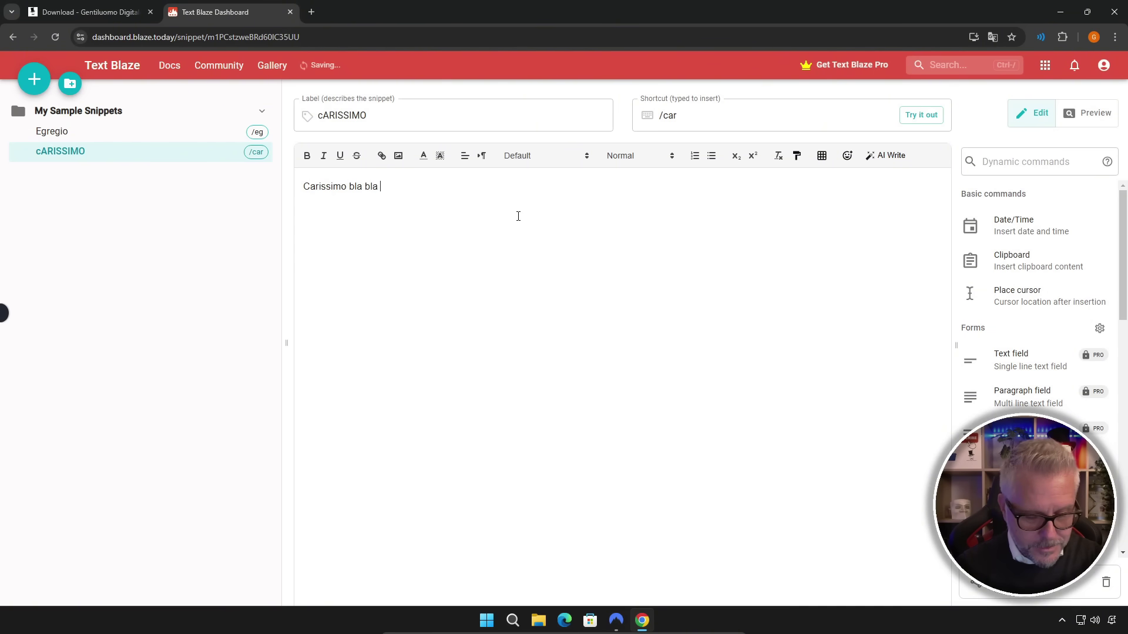
type("bla")
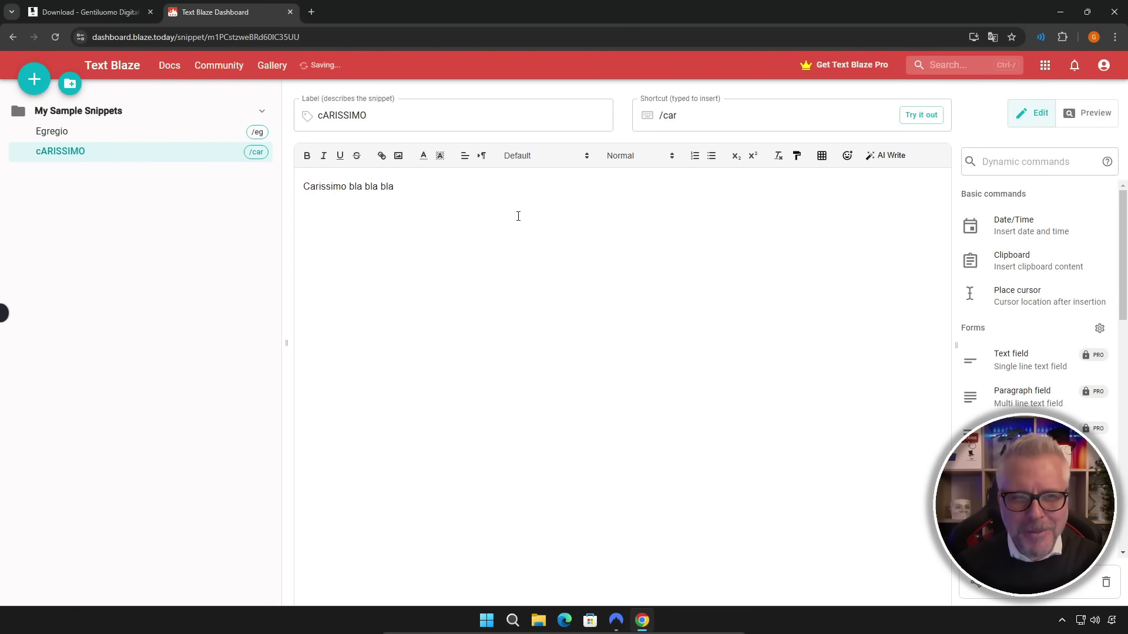
Copy the "bla bla bla" part of the snippet text and paste it repeatedly to fill the snippet with many lines.
key("shift+Left")
key("shift+Left")
key("shift+Left")
key("shift+Left")
key("shift+Left")
key("shift+Left")
key("shift+Left")
key("shift+Left")
key("shift+Left")
key("shift+Left")
key("shift+Left")
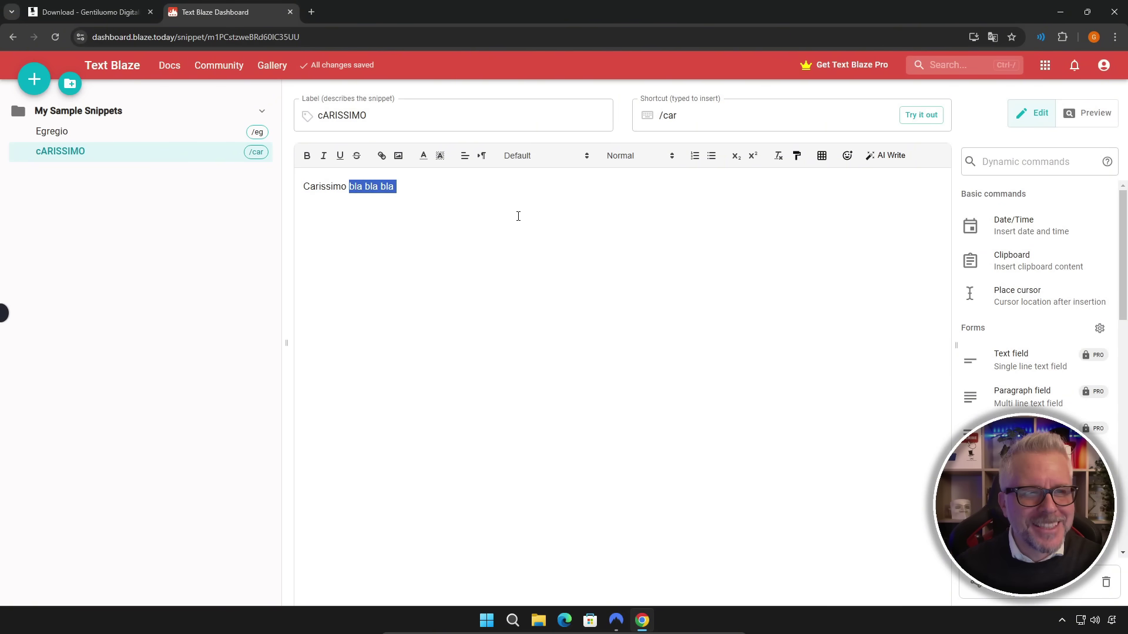
key("ctrl+c")
key("ctrl+v")
key("ctrl+v")
key("ctrl+v")
key("ctrl+v")
key("ctrl+v")
key("ctrl+v")
key("ctrl+v")
key("ctrl+v")
key("ctrl+v")
key("ctrl+v")
key("ctrl+v")
key("ctrl+v")
key("ctrl+v")
key("ctrl+v")
key("ctrl+v")
key("ctrl+v")
key("ctrl+v")
key("ctrl+v")
key("ctrl+v")
key("ctrl+v")
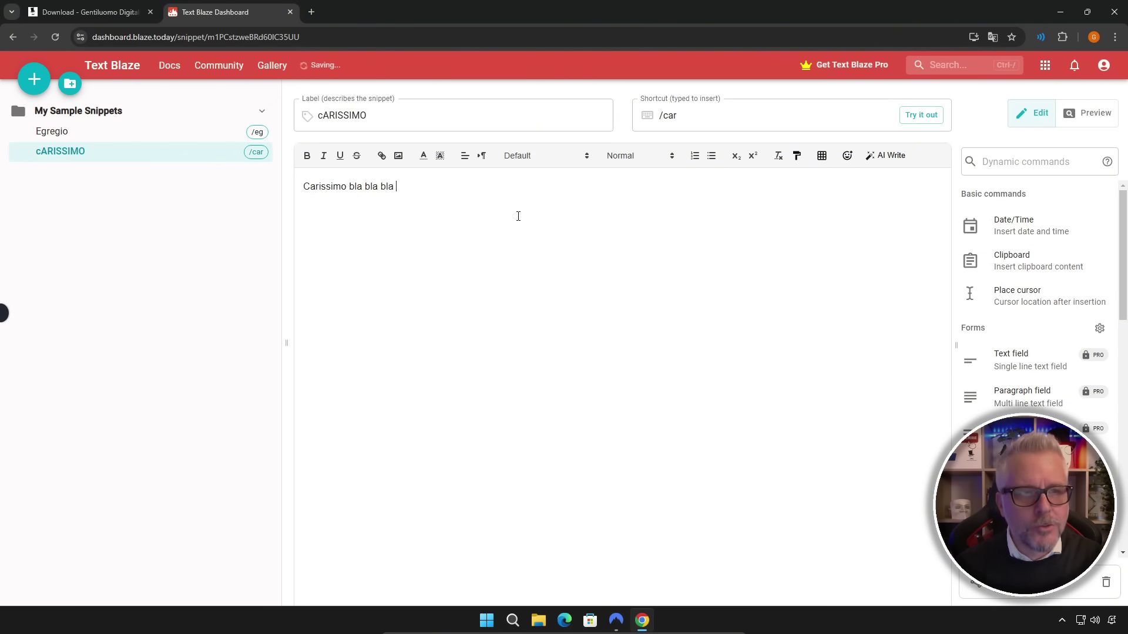
key("ctrl+v")
key("ctrl+v")
key("ctrl+v")
key("ctrl+v")
key("ctrl+v")
key("ctrl+v")
key("ctrl+v")
key("ctrl+v")
key("ctrl+v")
key("ctrl+v")
key("ctrl+v")
key("ctrl+v")
key("ctrl+v")
key("ctrl+v")
key("ctrl+v")
key("ctrl+v")
key("ctrl+v")
key("ctrl+v")
key("ctrl+v")
key("ctrl+v")
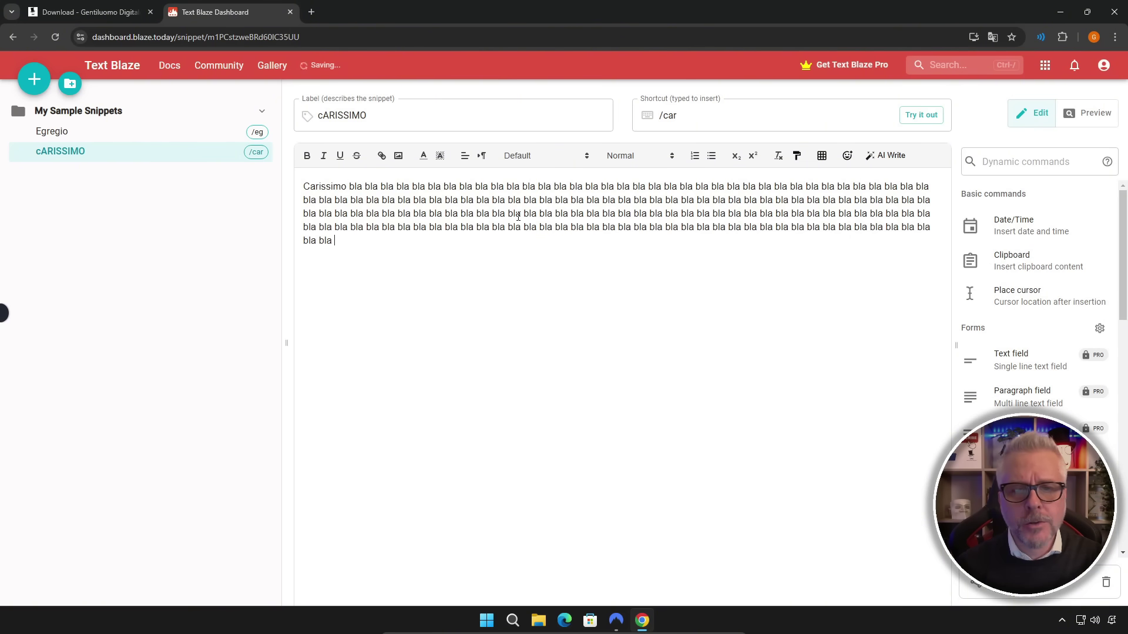
key("ctrl+v")
key("ctrl+v")
key("ctrl+v")
key("ctrl+v")
key("ctrl+v")
key("ctrl+v")
key("ctrl+v")
key("ctrl+v")
key("ctrl+v")
key("ctrl+v")
key("ctrl+v")
key("ctrl+v")
key("ctrl+v")
key("ctrl+v")
key("ctrl+v")
key("ctrl+v")
key("ctrl+v")
key("ctrl+v")
key("ctrl+v")
key("ctrl+v")
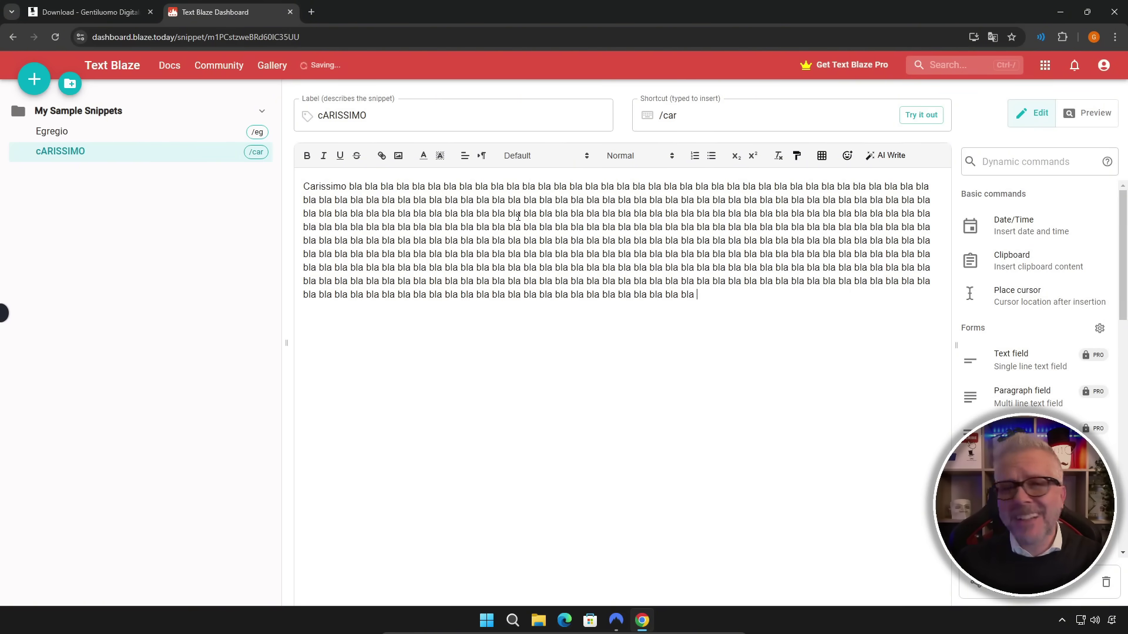
key("ctrl+v")
key("ctrl+v")
key("ctrl+v")
key("ctrl+v")
key("ctrl+v")
key("ctrl+v")
key("ctrl+v")
key("ctrl+v")
key("ctrl+v")
key("ctrl+v")
key("ctrl+v")
key("ctrl+v")
key("ctrl+v")
key("ctrl+v")
key("ctrl+v")
key("ctrl+v")
key("ctrl+v")
key("ctrl+v")
key("ctrl+v")
key("ctrl+v")
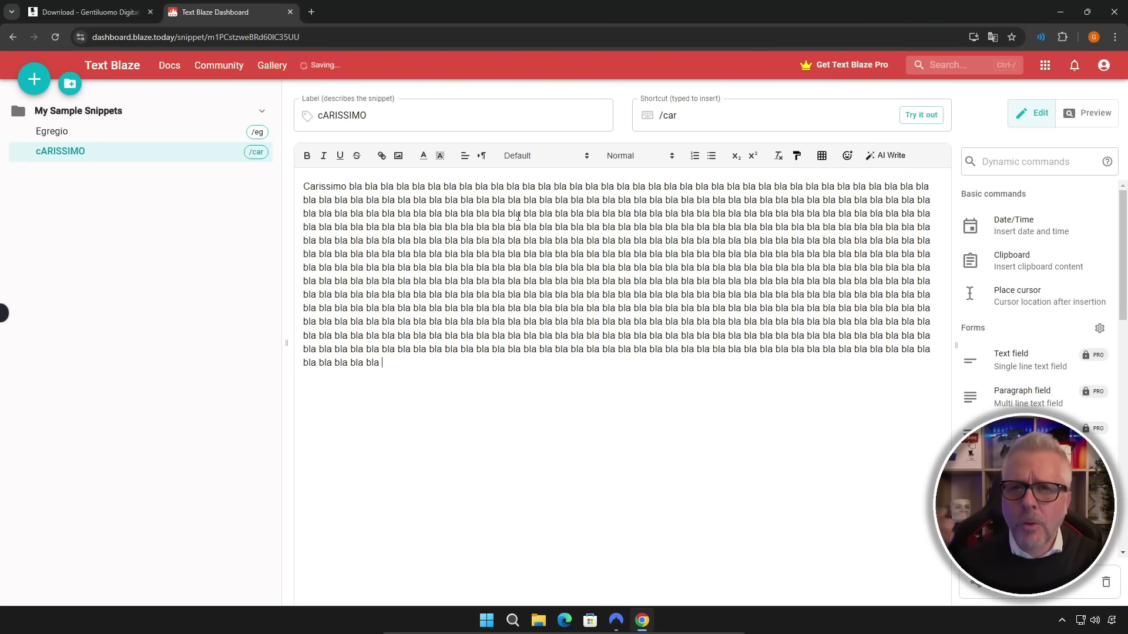
key("ctrl+v")
key("ctrl+v")
key("ctrl+v")
key("ctrl+v")
key("ctrl+v")
key("ctrl+v")
key("ctrl+v")
key("ctrl+v")
key("ctrl+v")
key("ctrl+v")
key("ctrl+v")
key("ctrl+v")
key("ctrl+v")
key("ctrl+v")
key("ctrl+v")
key("ctrl+v")
key("ctrl+v")
key("ctrl+v")
key("ctrl+v")
key("ctrl+v")
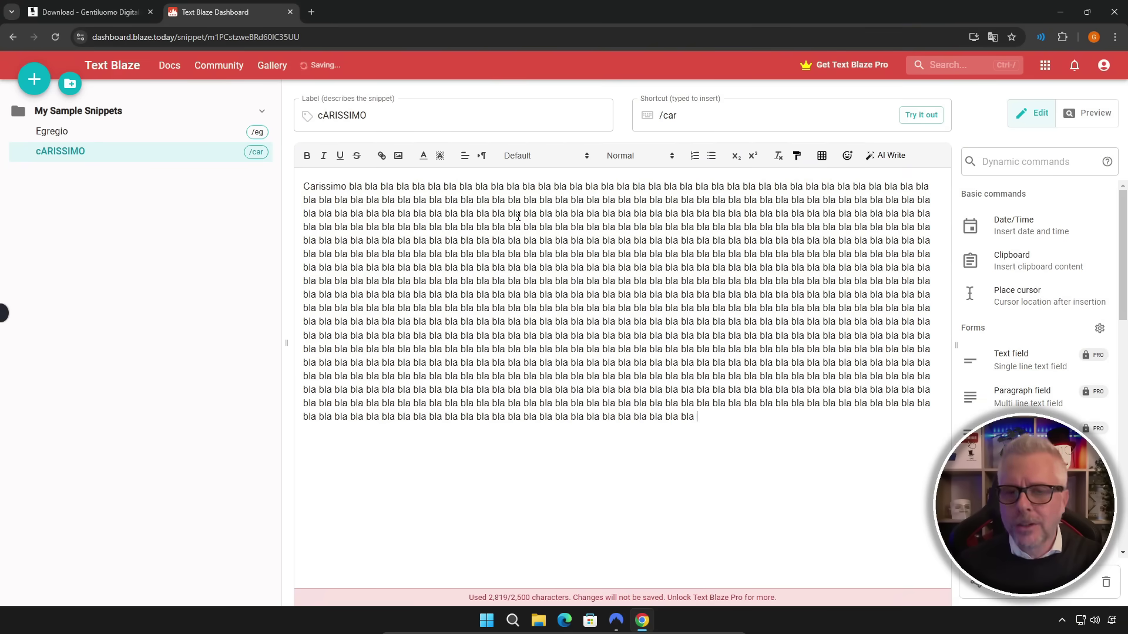
key("ctrl+v")
key("ctrl+v")
key("ctrl+v")
key("ctrl+v")
key("ctrl+v")
key("ctrl+v")
key("ctrl+v")
key("ctrl+v")
key("ctrl+v")
key("ctrl+v")
key("ctrl+v")
key("ctrl+v")
key("ctrl+v")
key("ctrl+v")
key("ctrl+v")
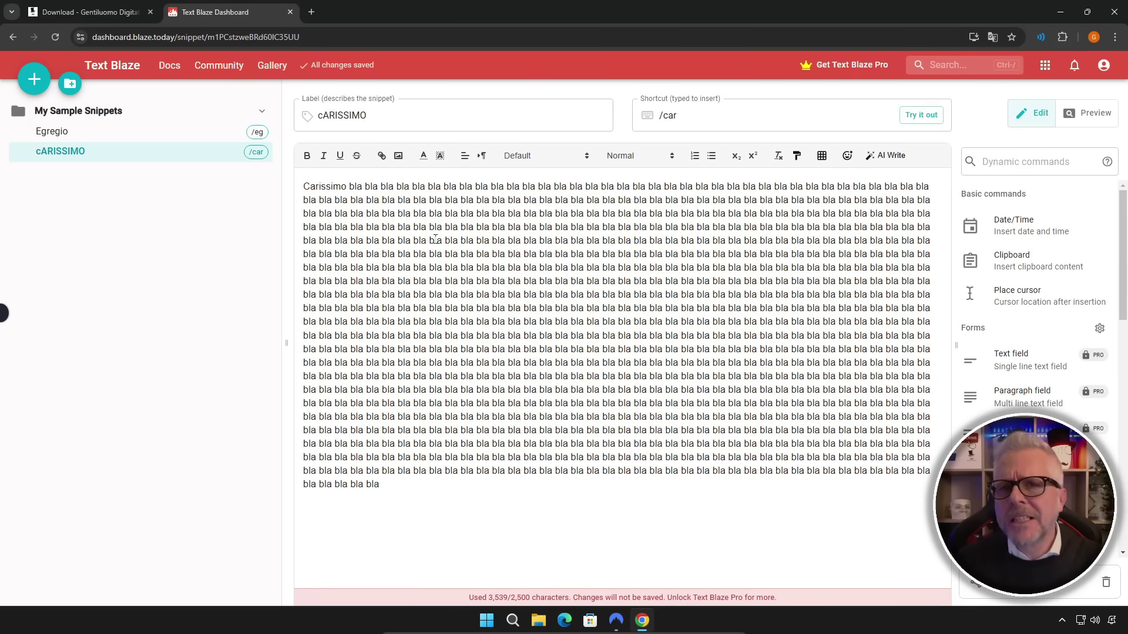
View the text of the Egregio snippet, then of the cARISSIMO snippet.
left_click(140, 135)
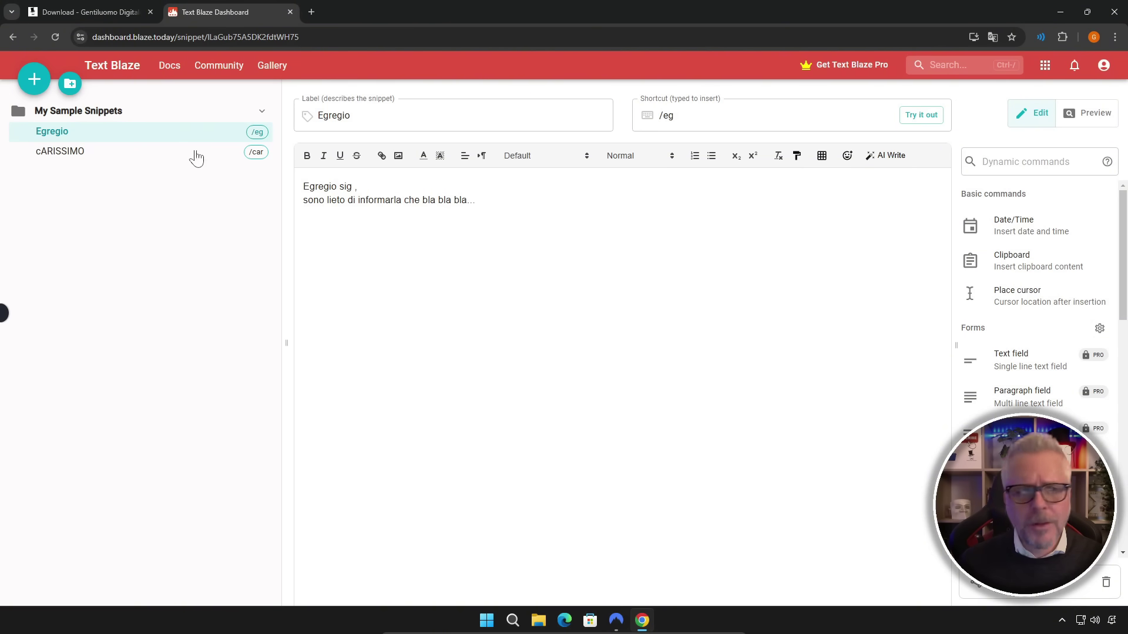
left_click(109, 152)
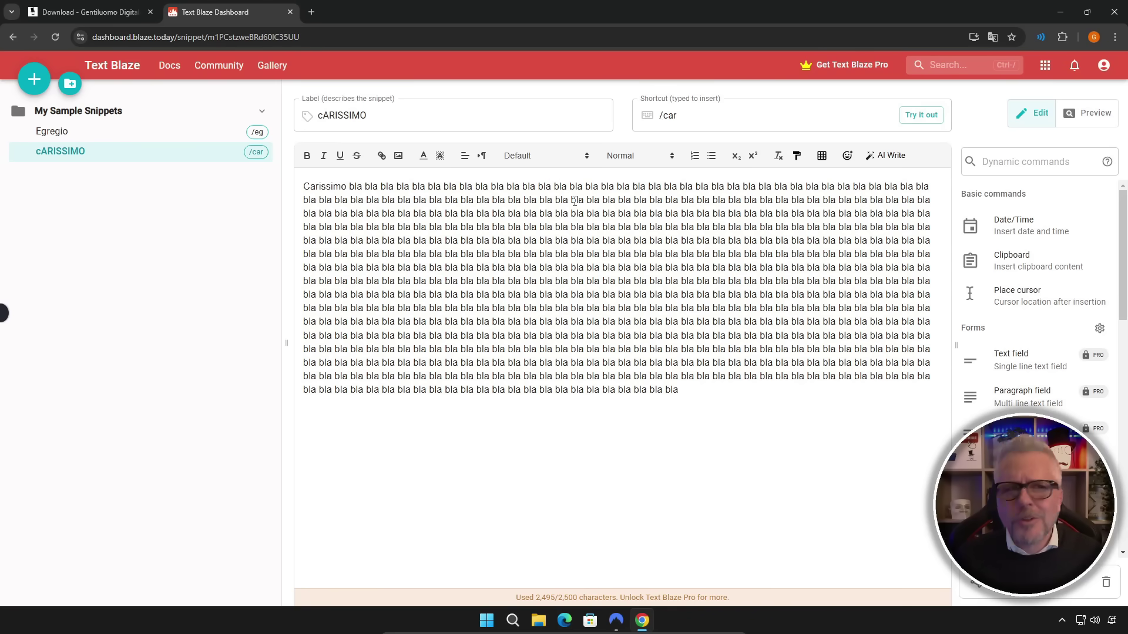
Open Gmail in a new browser tab and start composing a new message.
left_click(311, 11)
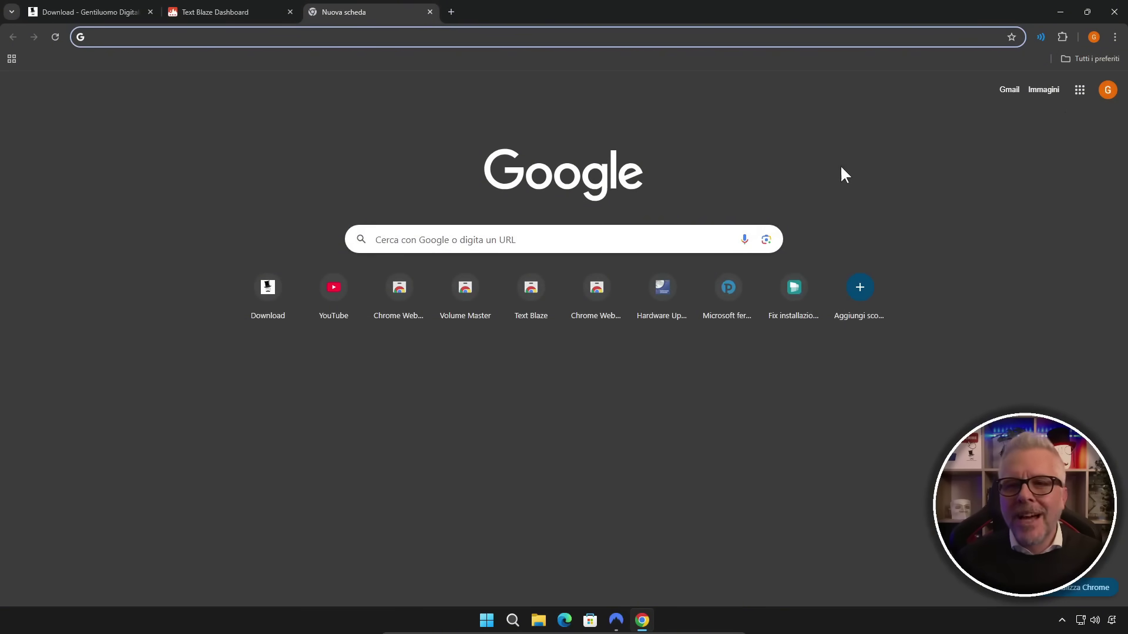
left_click(1008, 91)
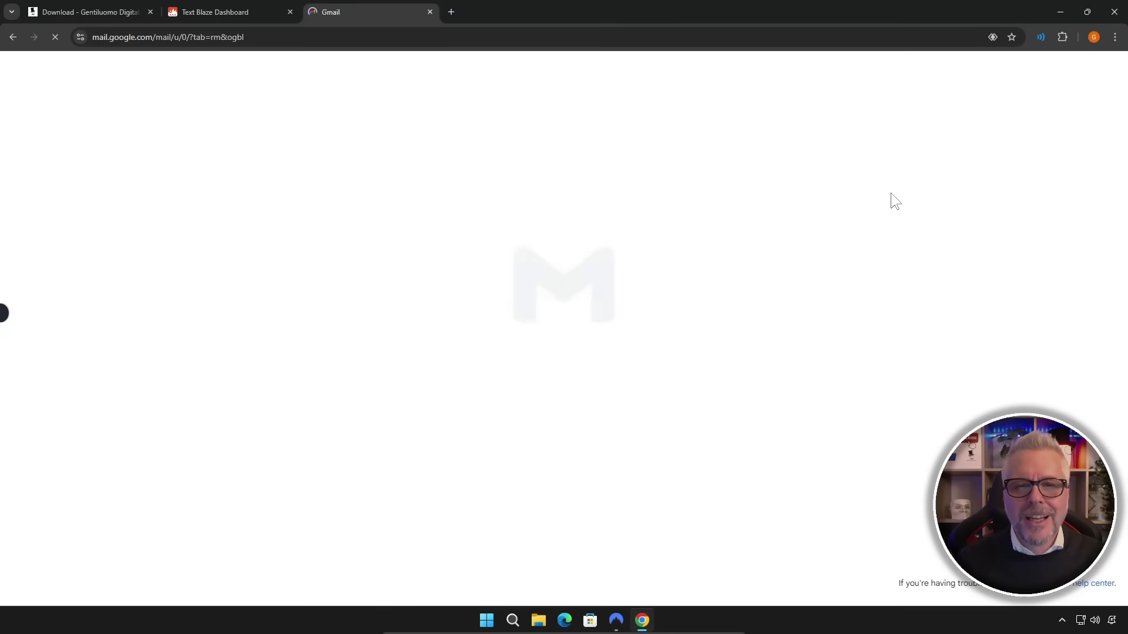
left_click(57, 119)
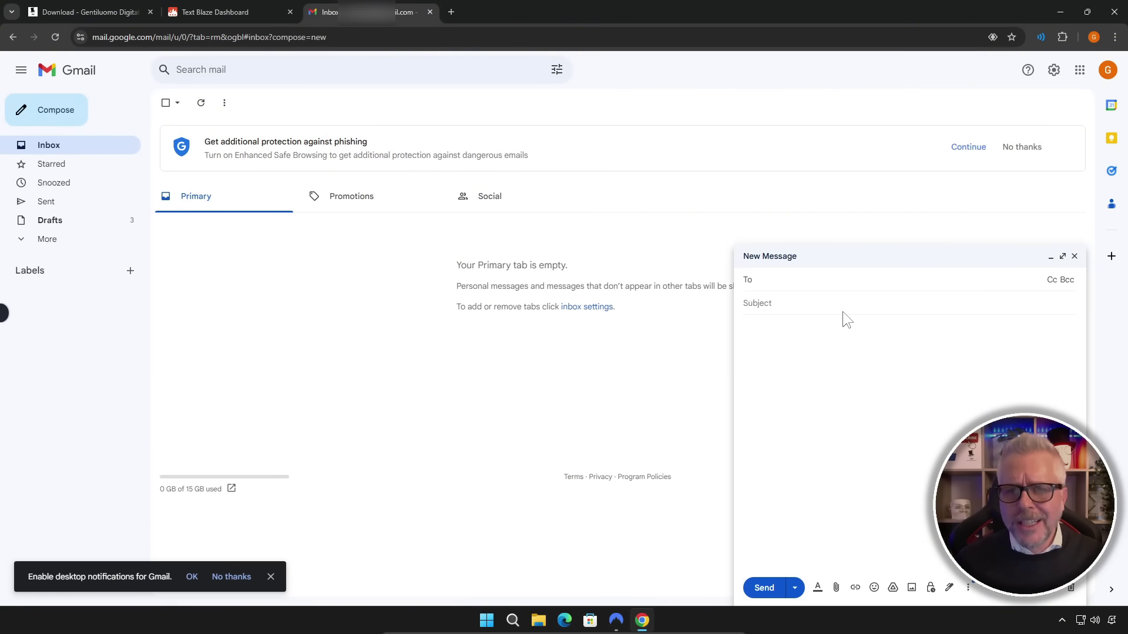
Fill in the recipient's e-mail address and set the message subject to "ciao".
type("fsddsfdsdfkfd@fsd")
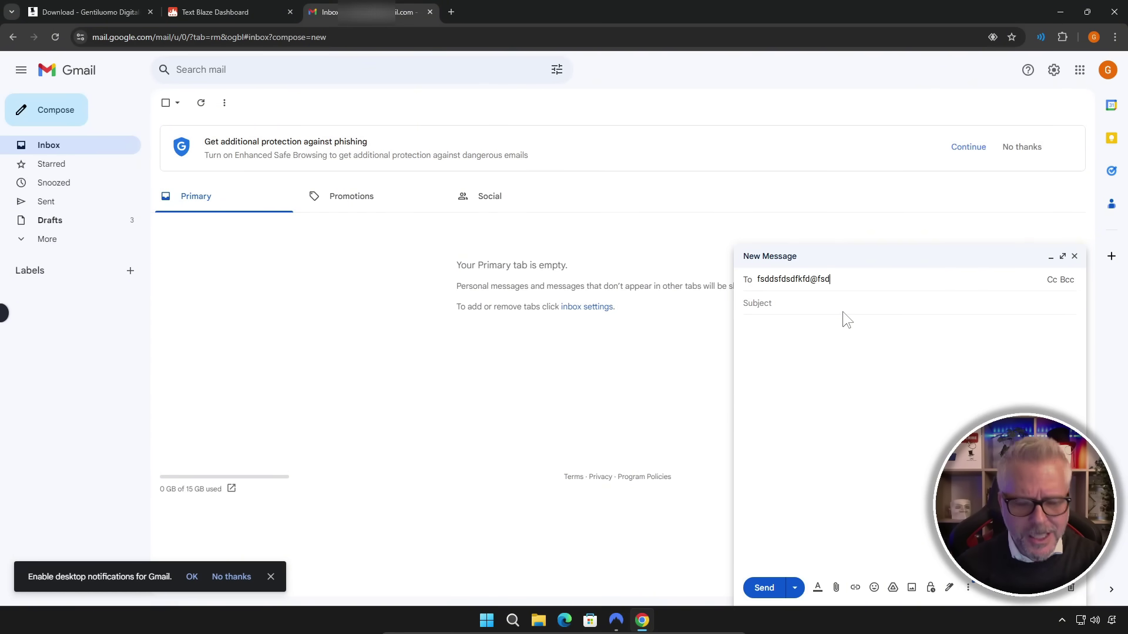
type("ffd.")
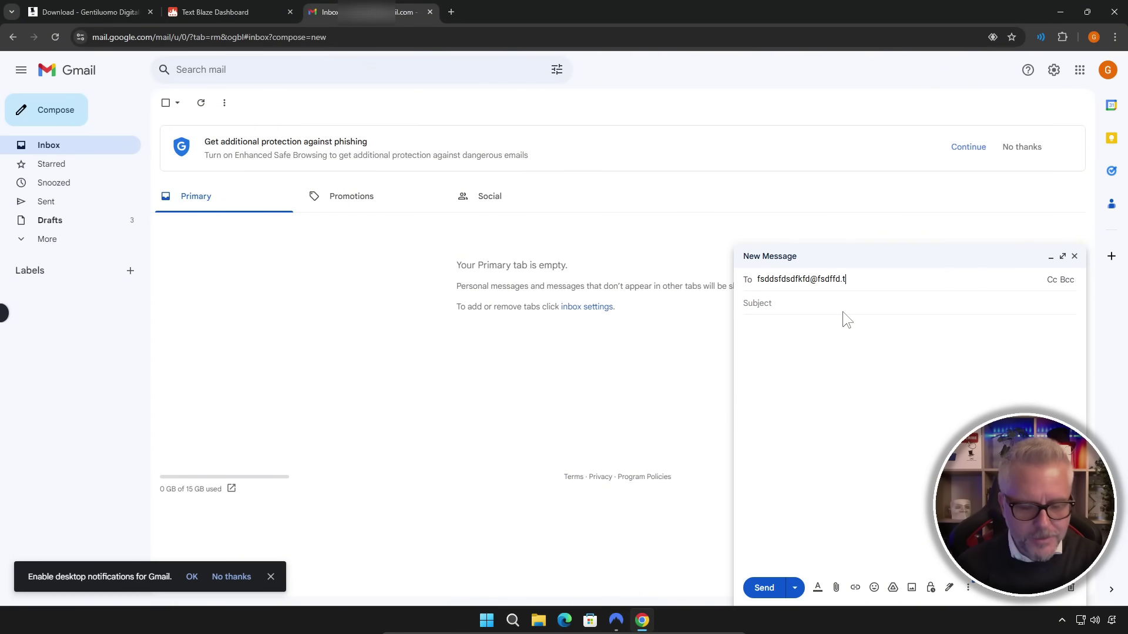
type("tt")
left_click(843, 320)
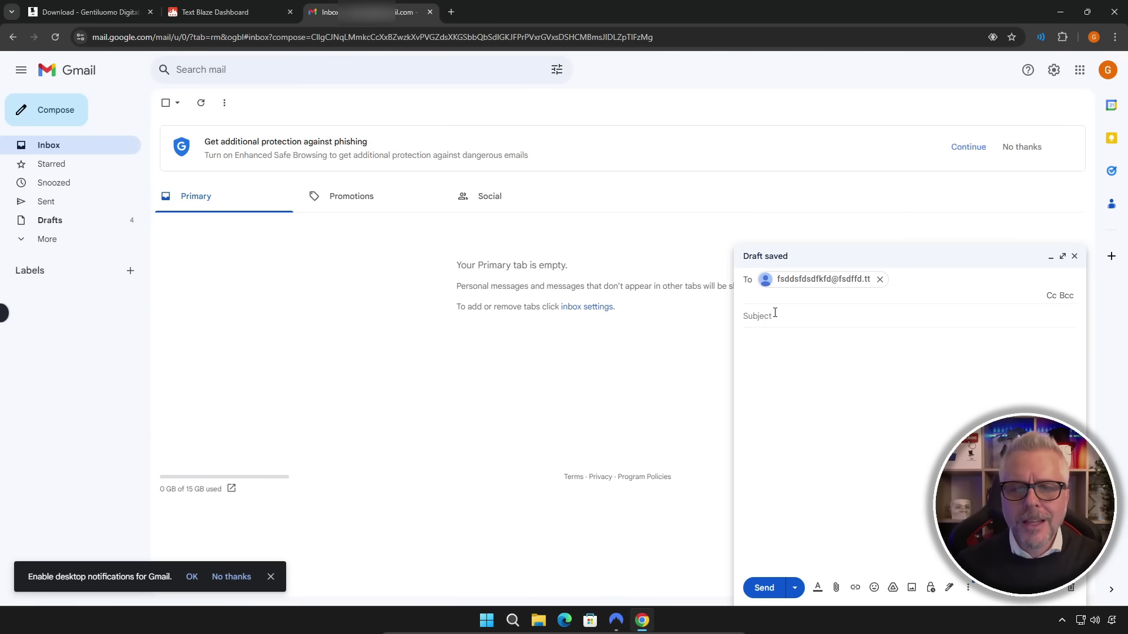
left_click(775, 314)
type("ciao")
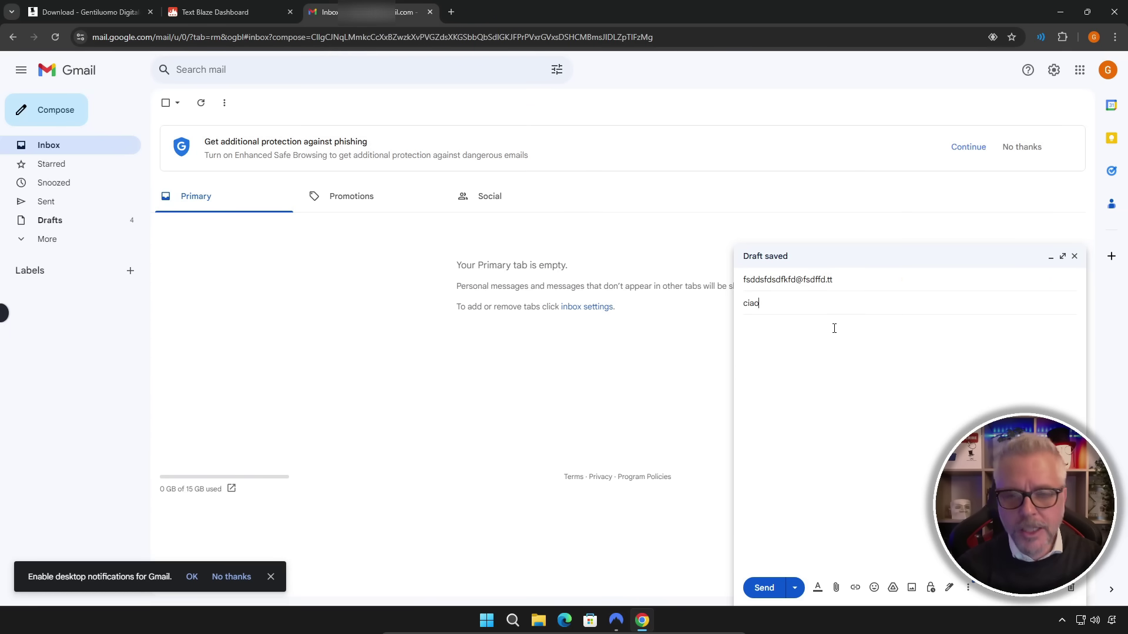
Insert the Egregio and cARISSIMO snippets into the message body using their shortcuts "/eg" and "/car", and highlight their opening words.
left_click(832, 339)
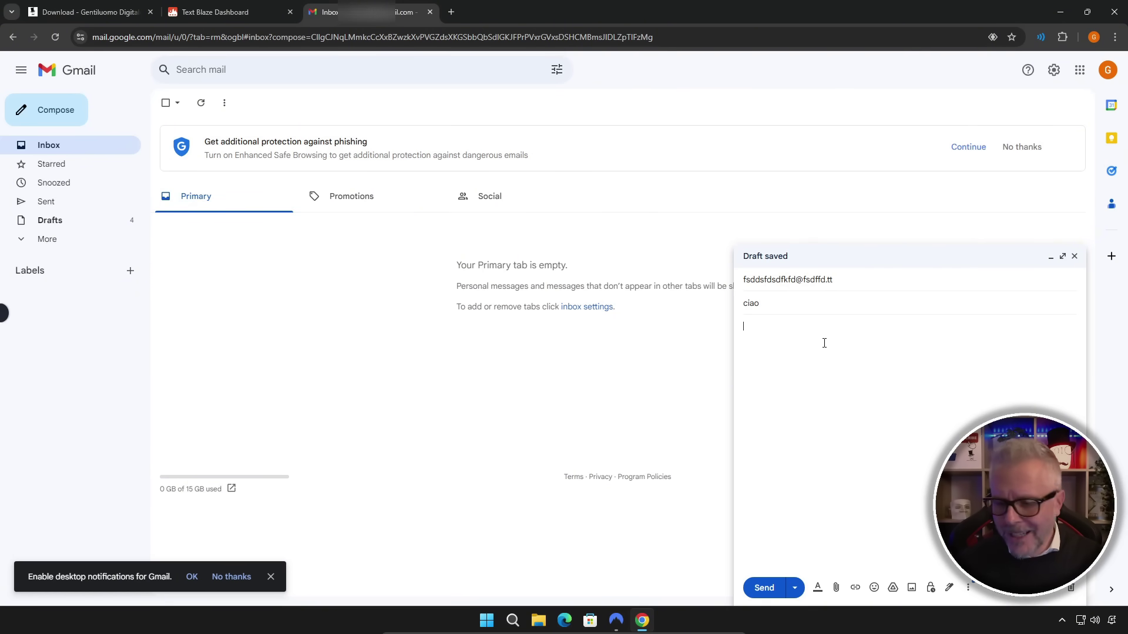
type("/eg")
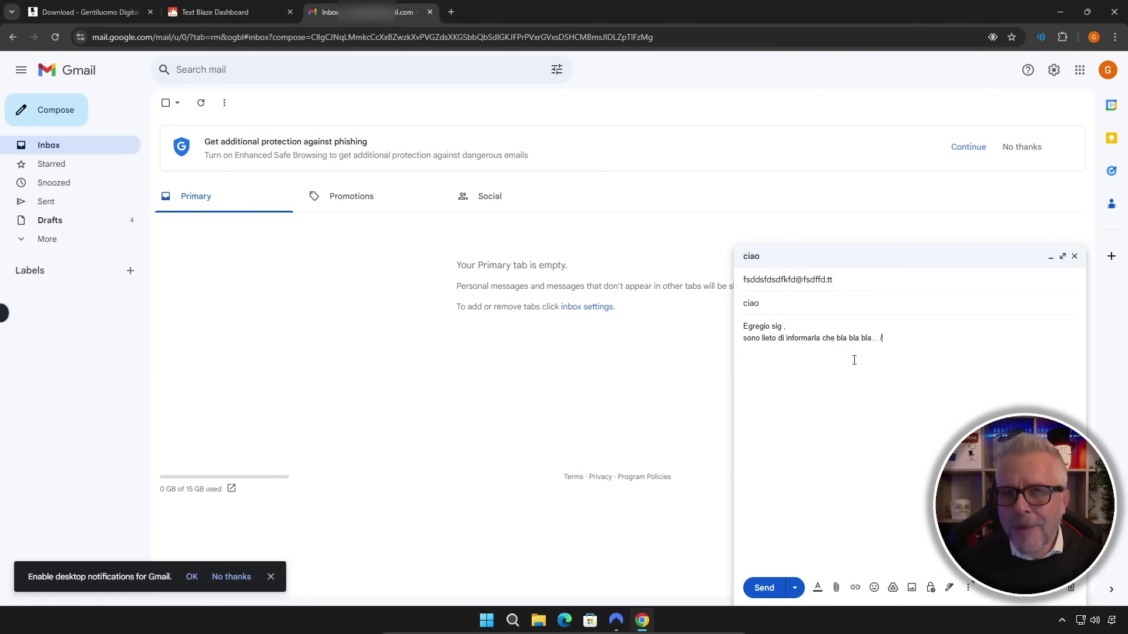
type("a")
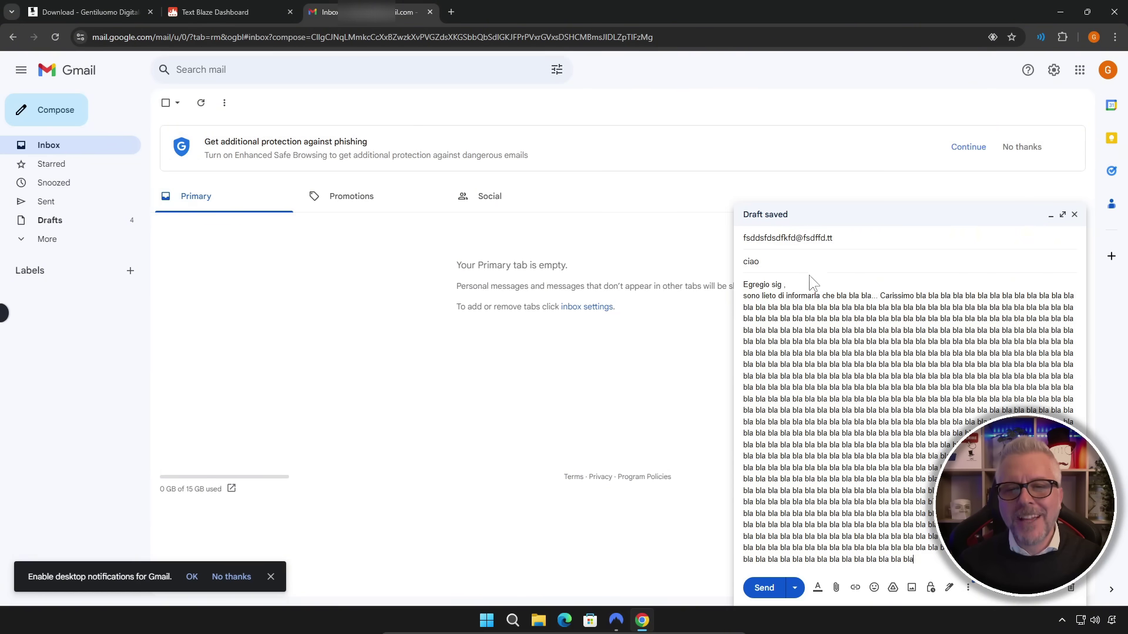
left_click_drag(743, 285, 800, 297)
left_click_drag(880, 296, 914, 298)
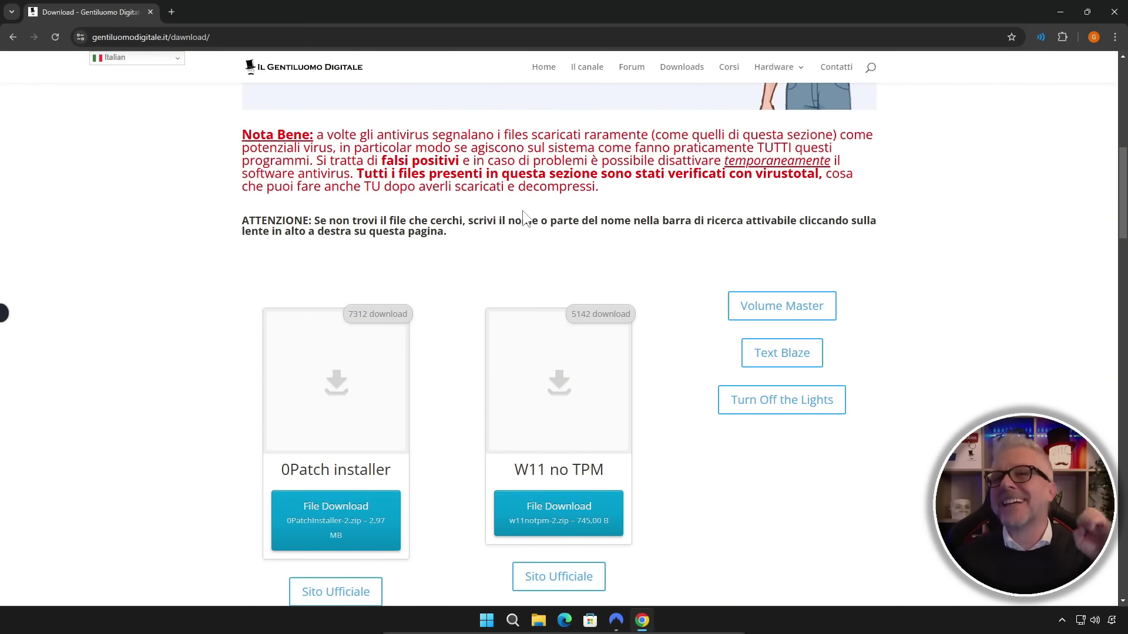
Install the "Turn Off the Lights" extension in Chrome from the Downloads page link and close the extra "Google Chrome Turn Off the Lights" tab.
left_click(784, 402)
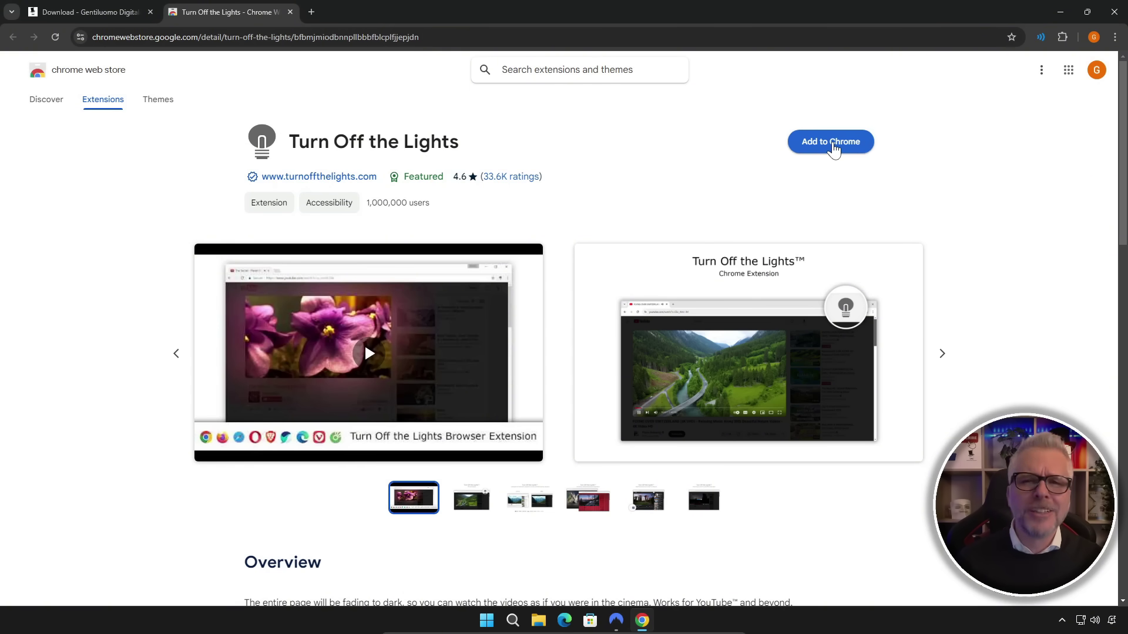
left_click(834, 147)
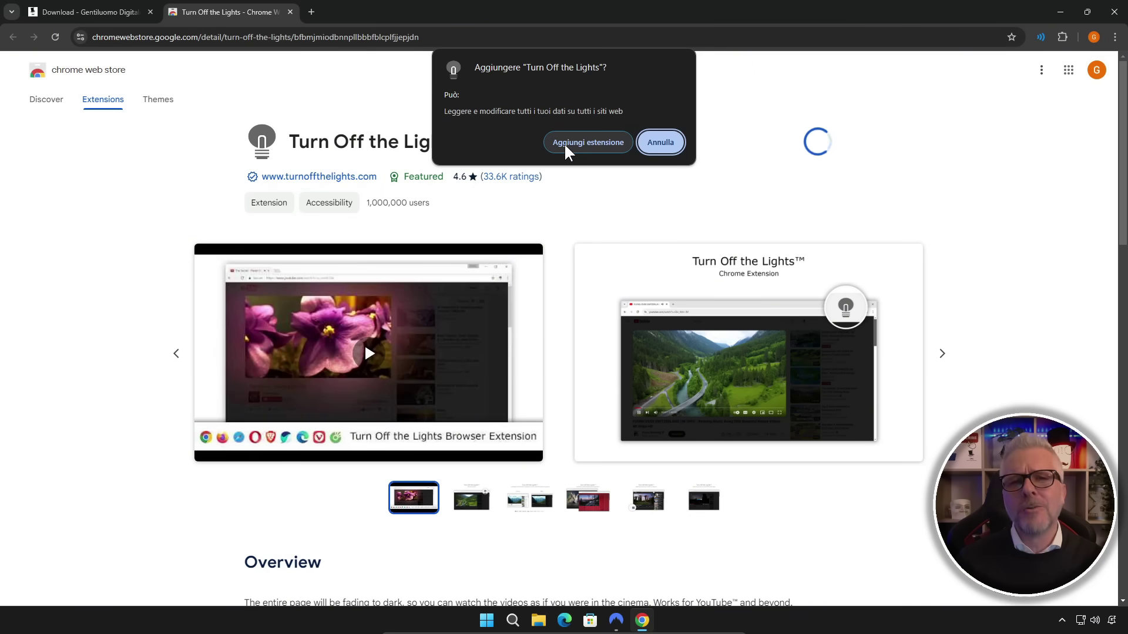
left_click(587, 144)
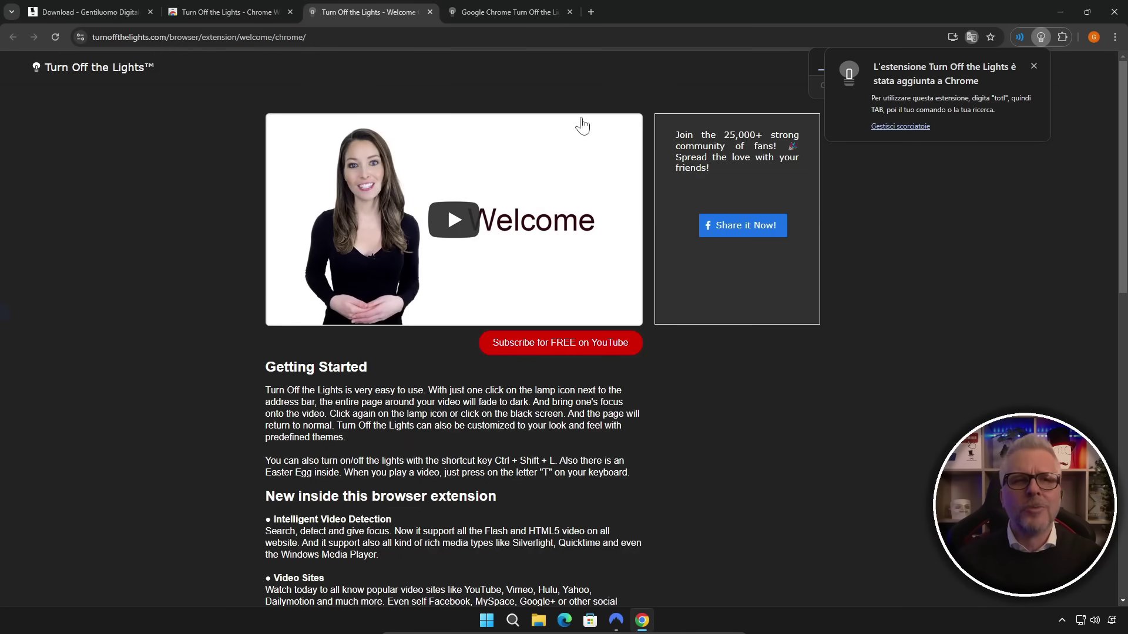
left_click(569, 12)
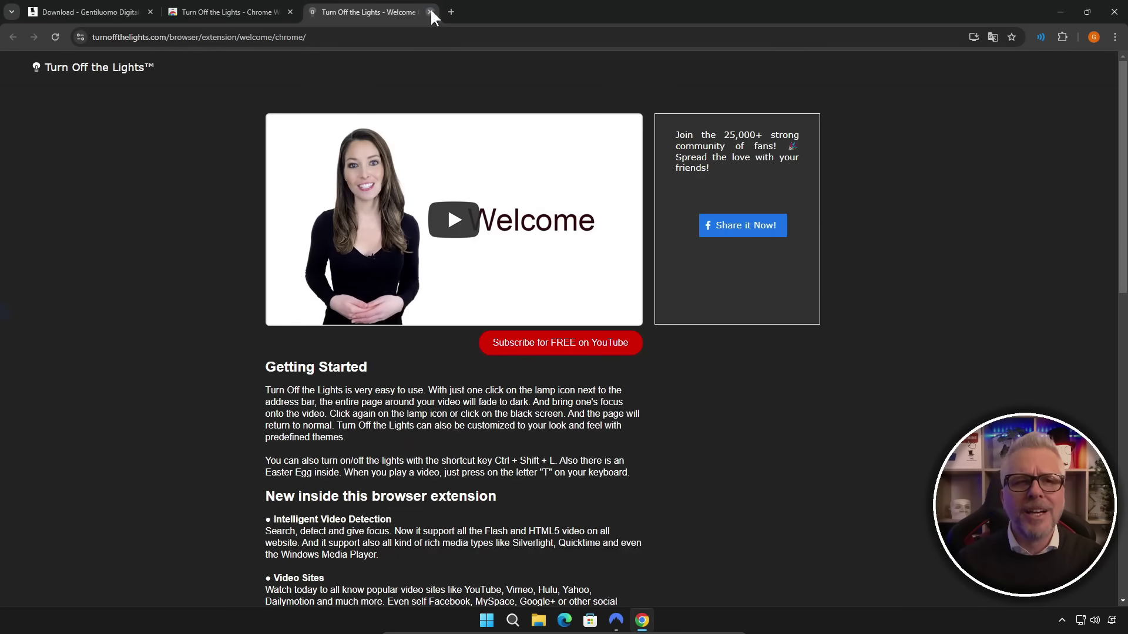
Close the Turn Off the Lights welcome tab and, with the YouTube home page open, pin the Turn Off the Lights extension.
left_click(430, 12)
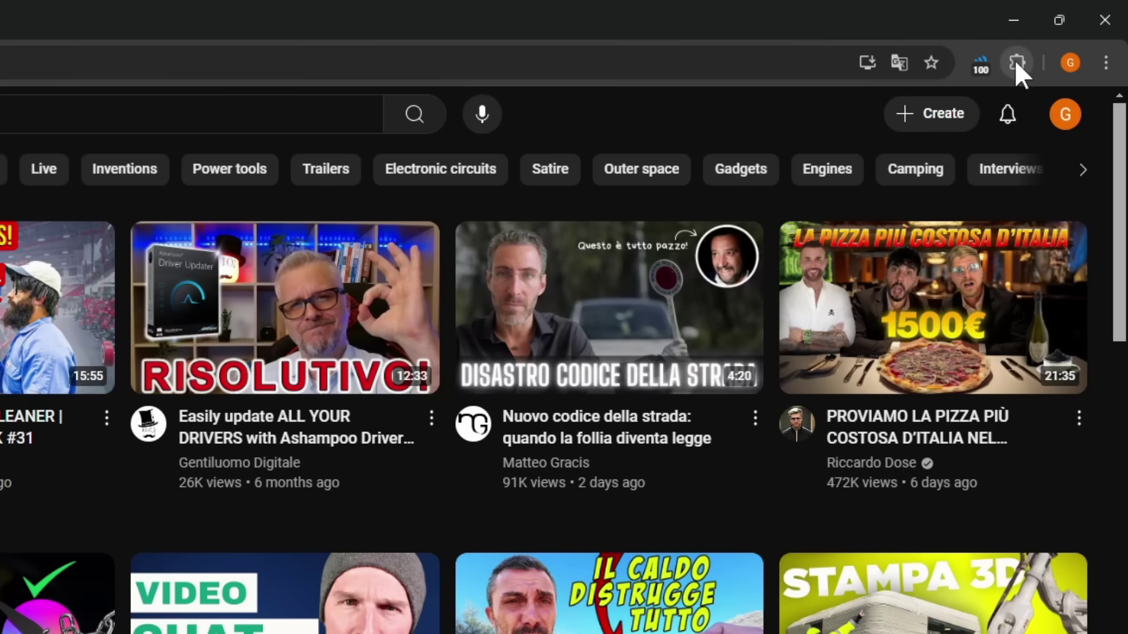
left_click(1014, 63)
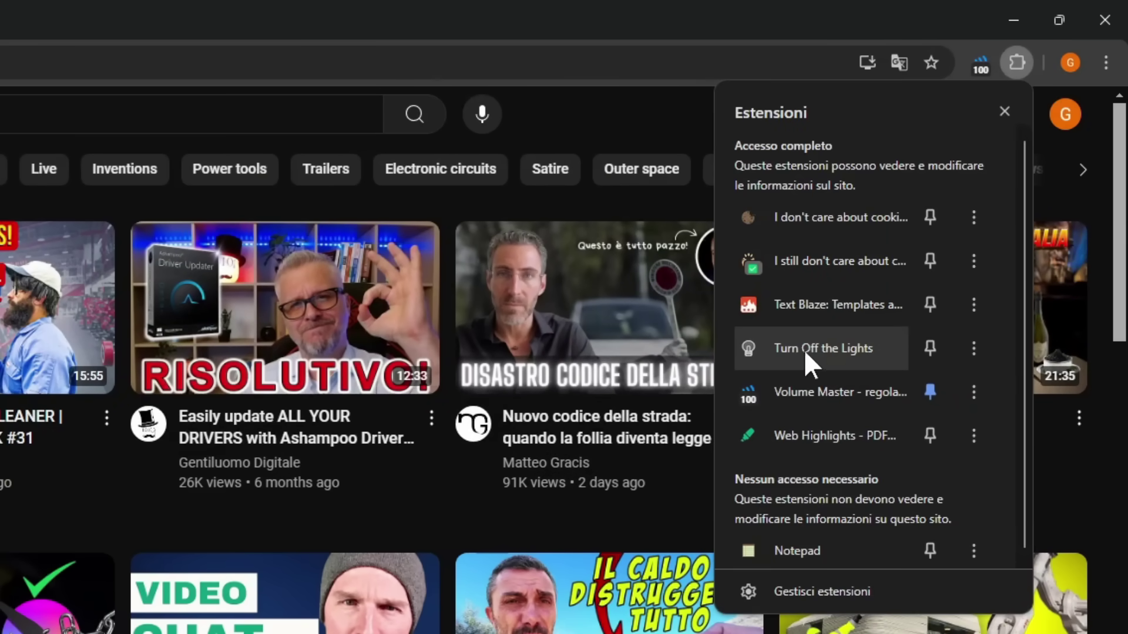
left_click(930, 347)
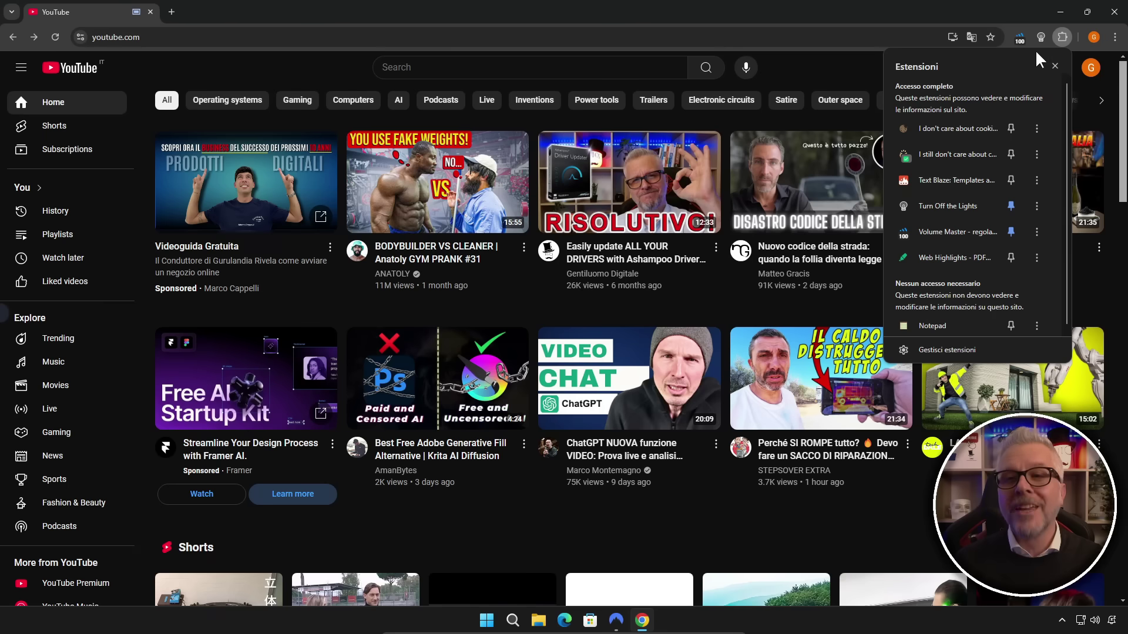
left_click(950, 8)
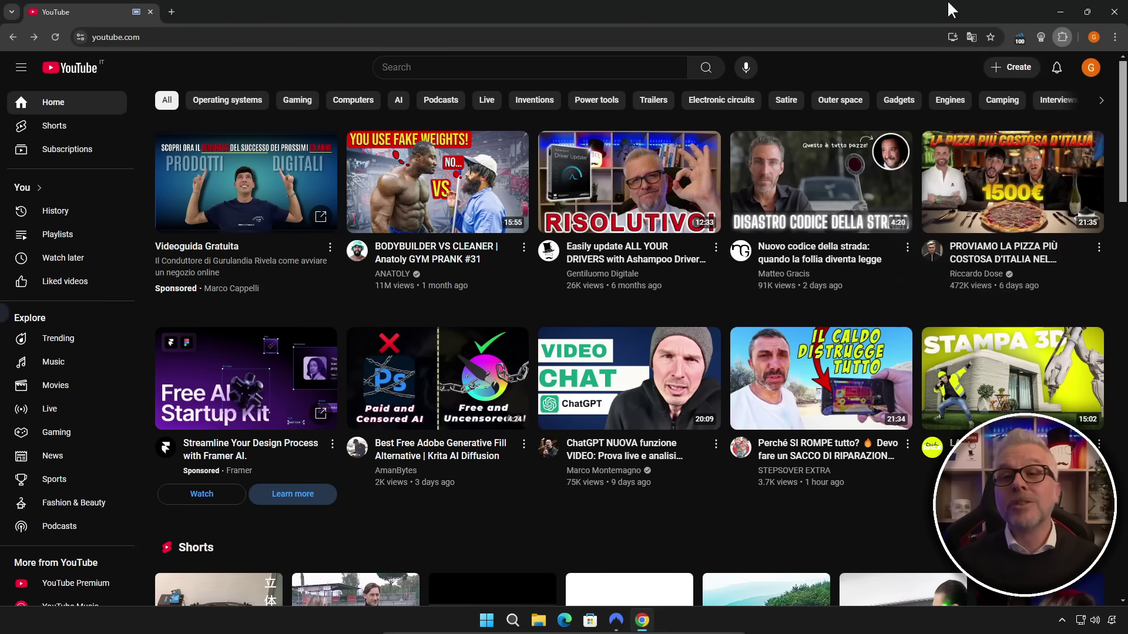